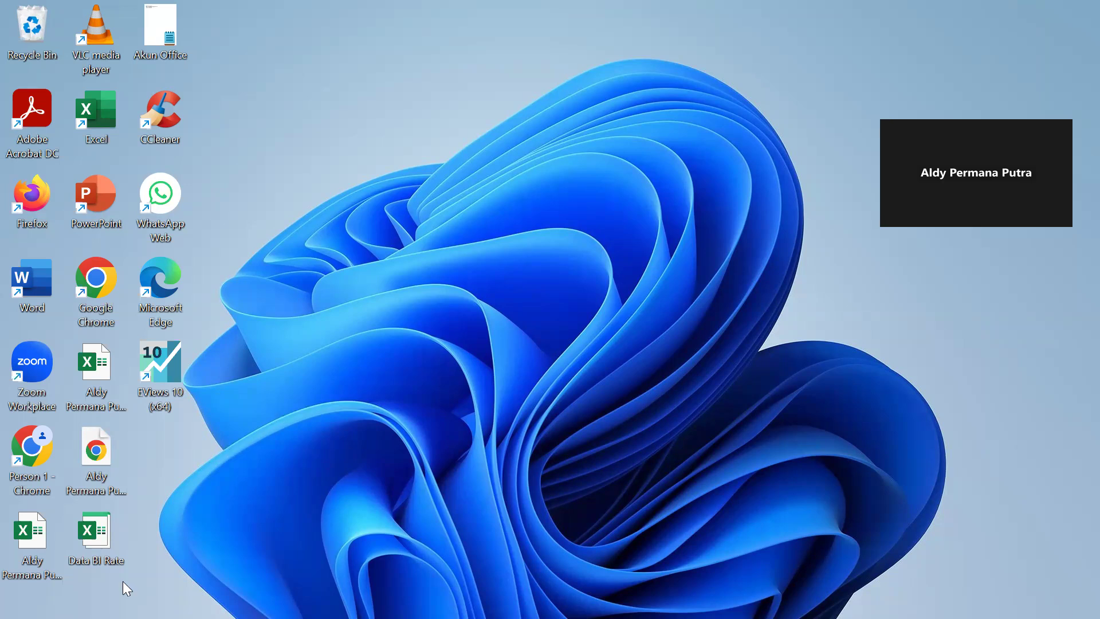
# Step: Bring up the Data BI RATE 2010-2024 workbook in Excel and review the time and bi rate columns from the first row
pyautogui.moveTo(132, 617)
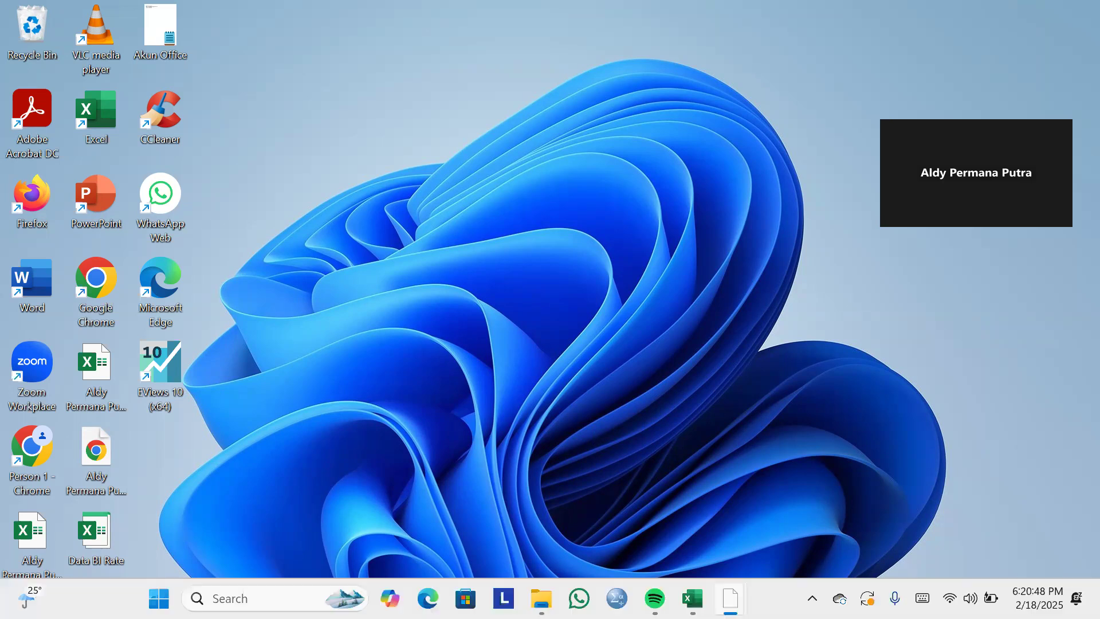
pyautogui.click(893, 575)
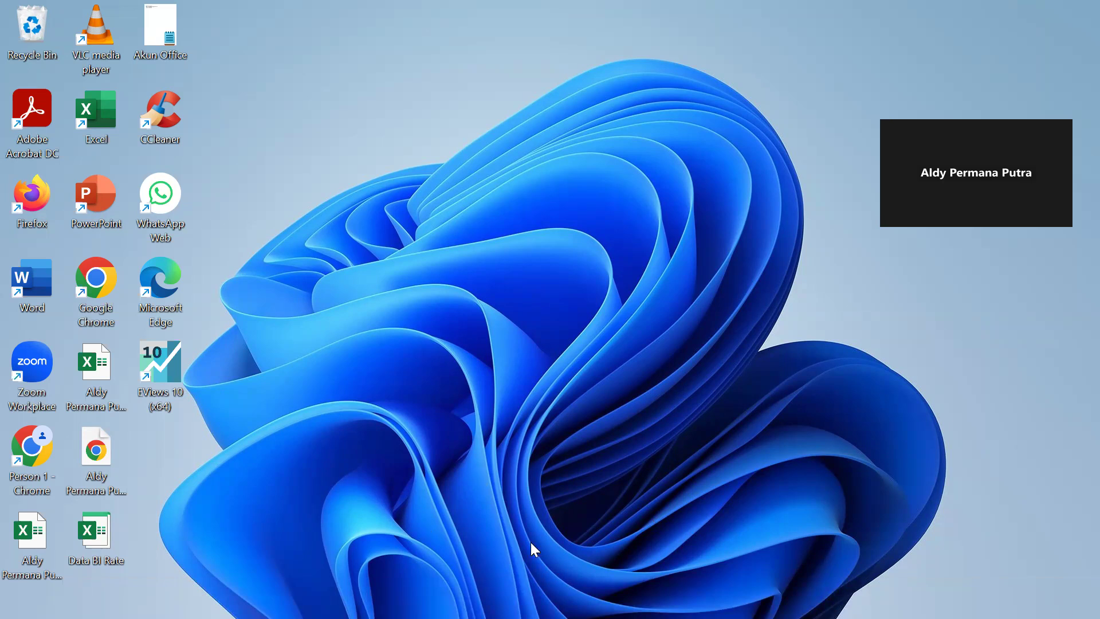
pyautogui.moveTo(692, 598)
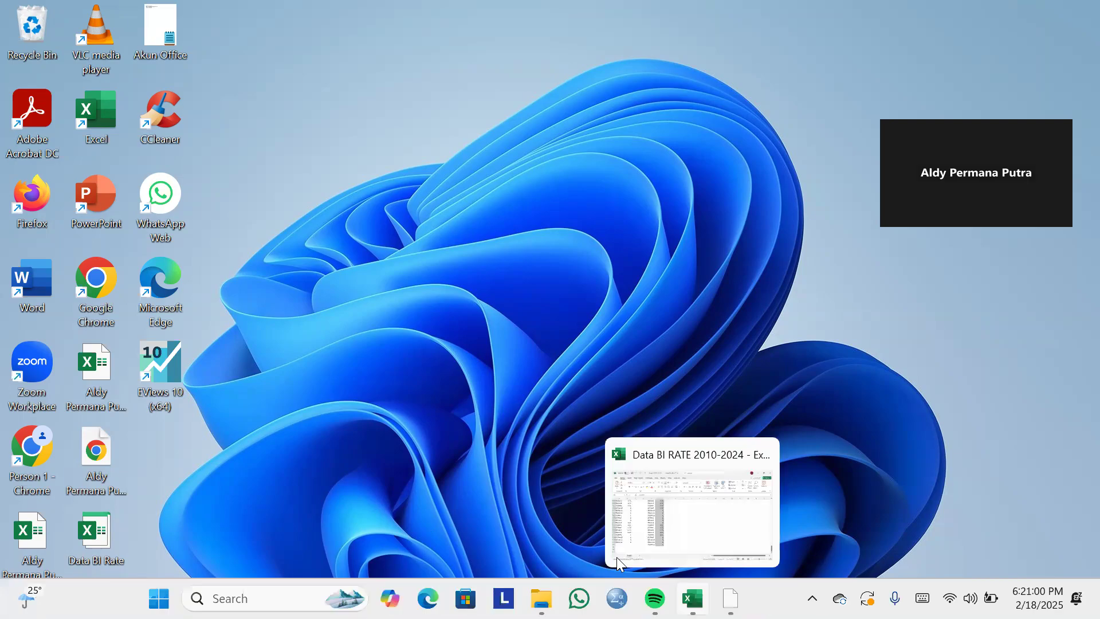
pyautogui.click(616, 556)
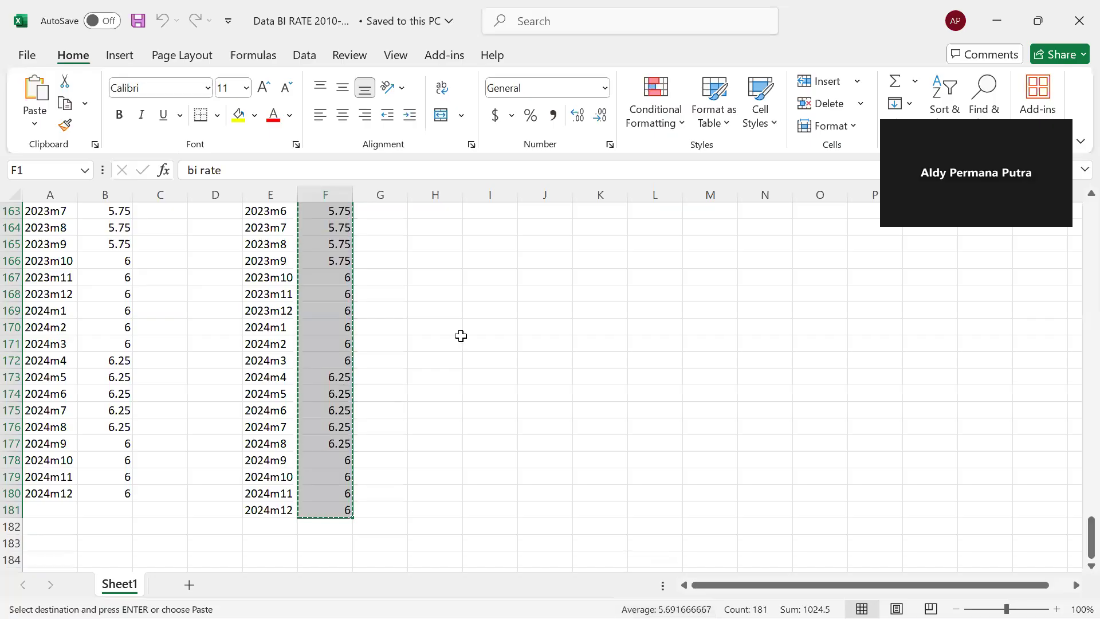
pyautogui.scroll(20, 460, 336)
pyautogui.scroll(20, 461, 336)
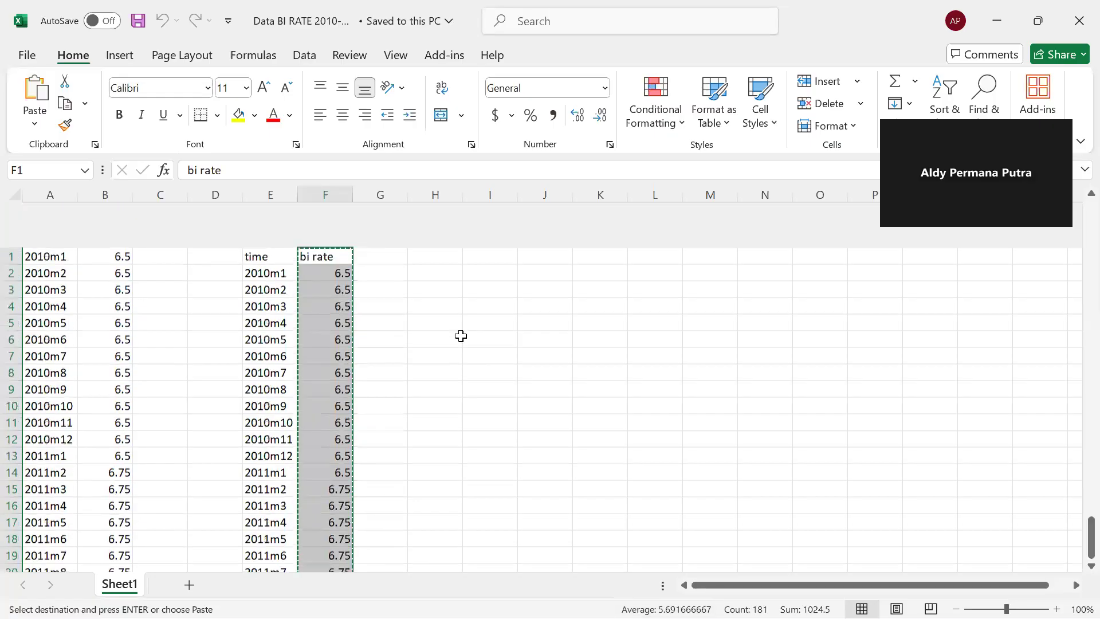
pyautogui.click(450, 293)
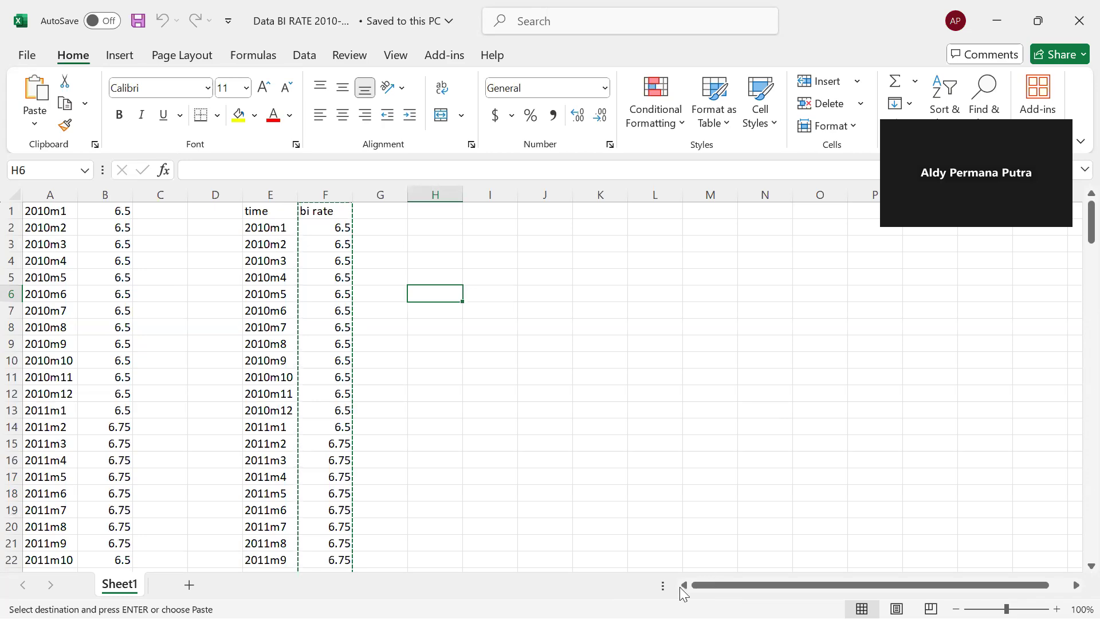
# Step: Put Excel aside and launch Stata from the Stata15 folder in File Explorer
pyautogui.click(1009, 14)
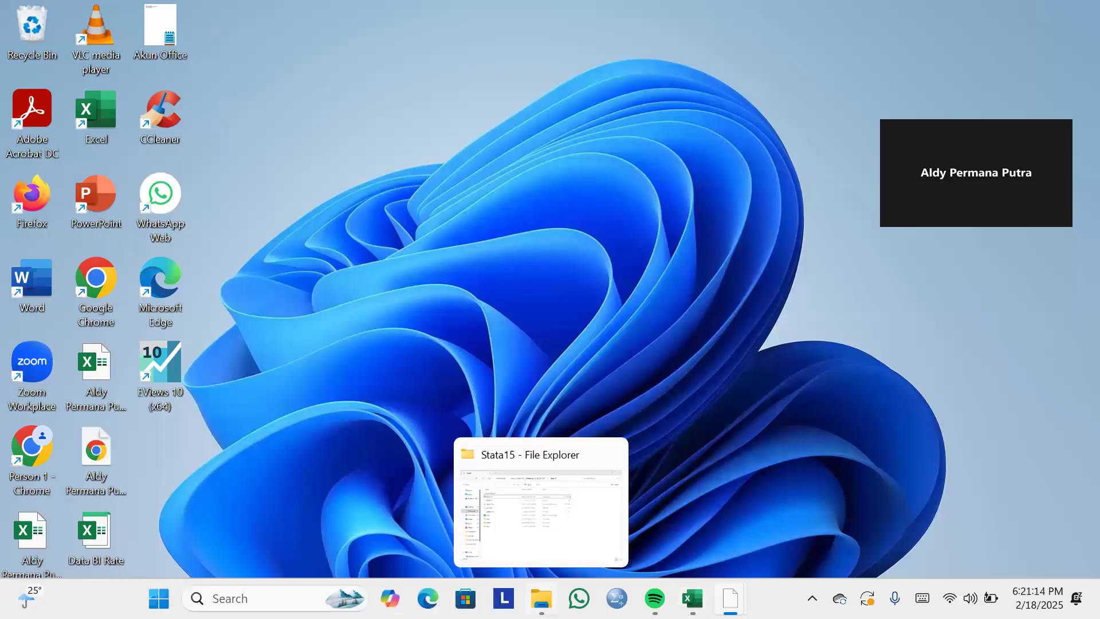
pyautogui.click(541, 598)
pyautogui.doubleClick(264, 180)
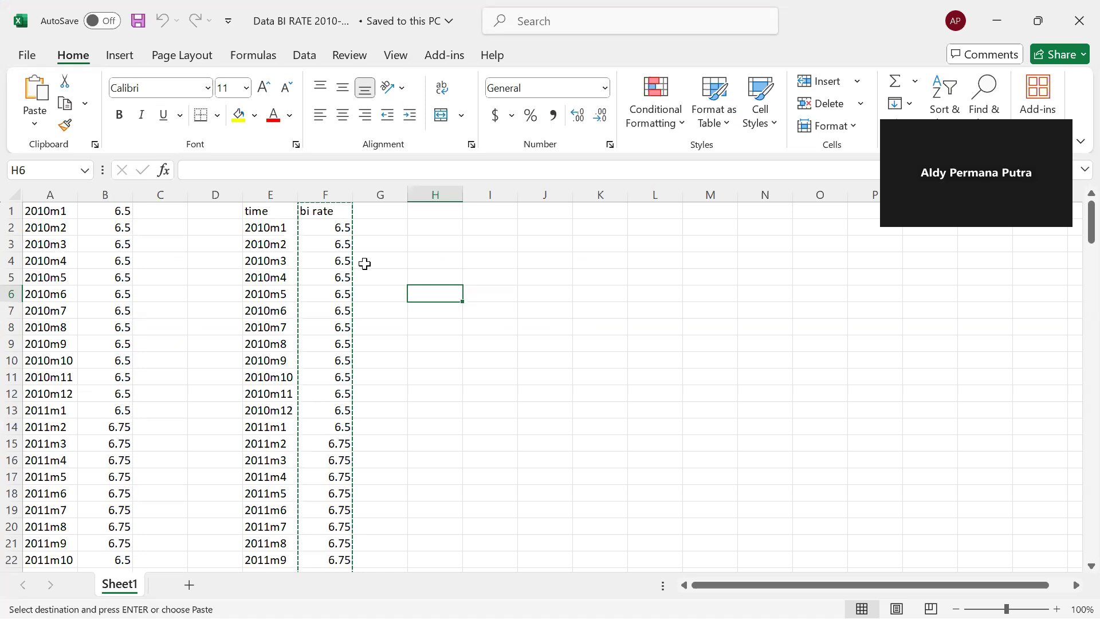
# Step: Switch to Excel, copy the bi rate column with its header, F1 through F181, and put the workbook aside
pyautogui.click(433, 243)
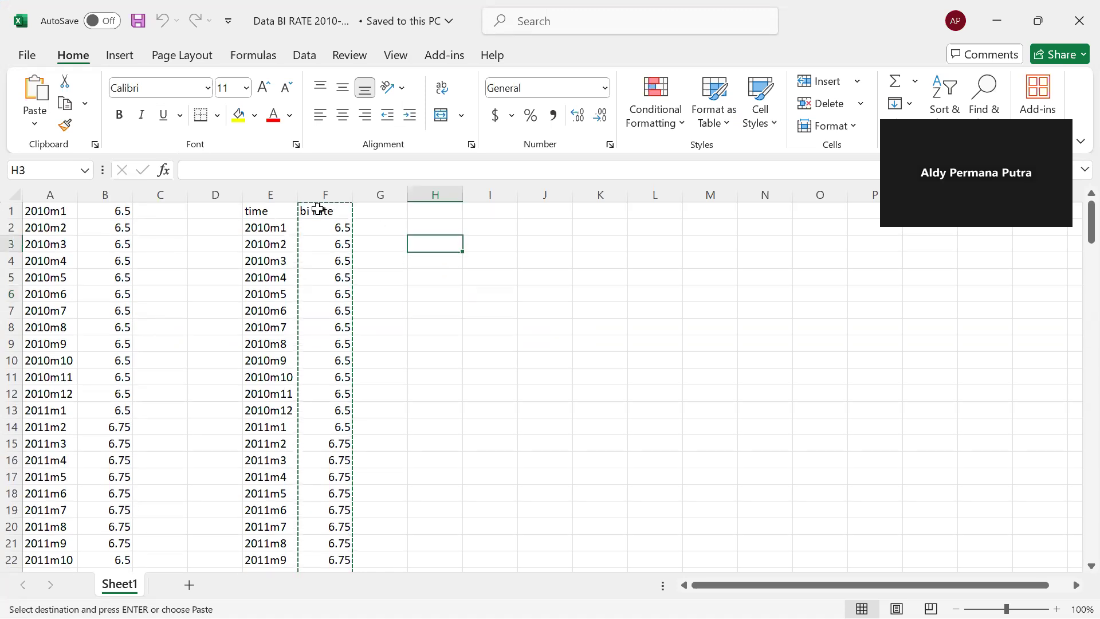
pyautogui.moveTo(319, 211); pyautogui.dragTo(344, 528)
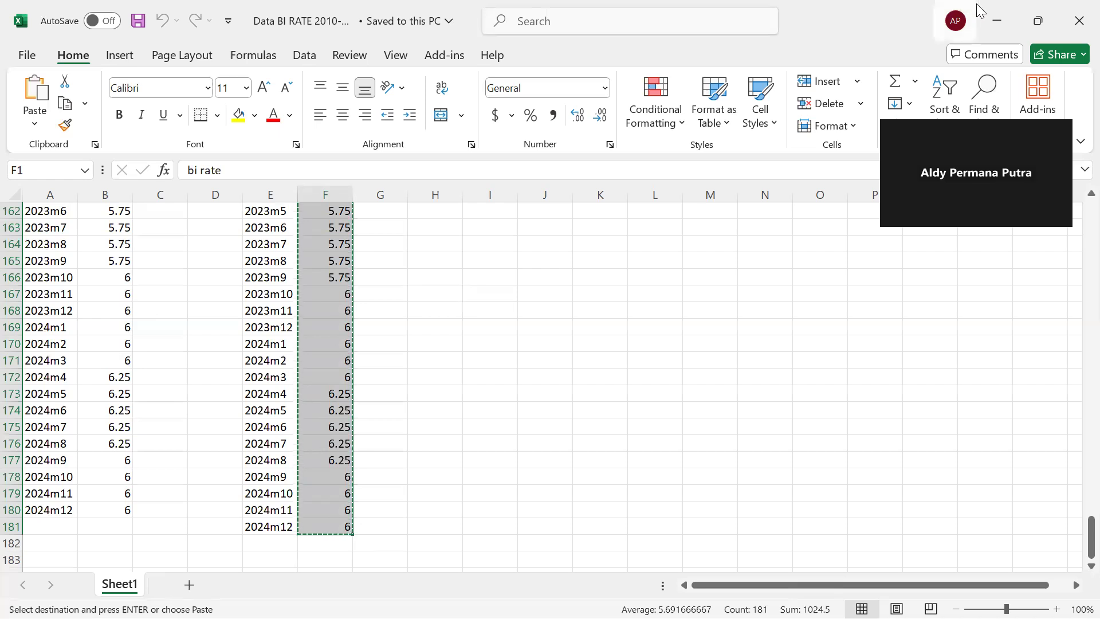
pyautogui.click(997, 20)
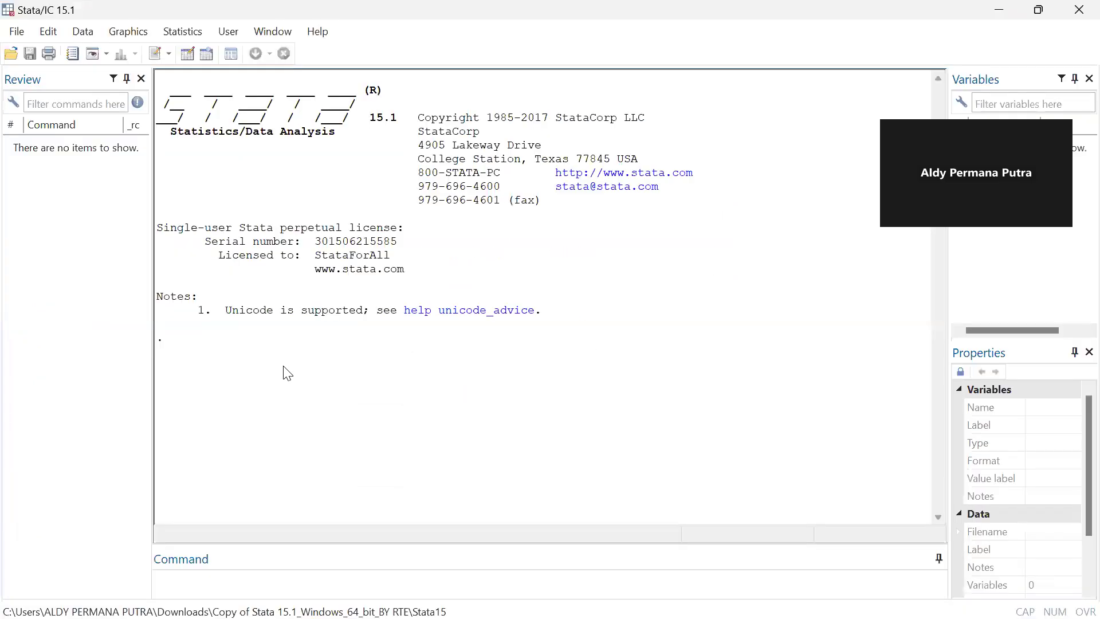
# Step: Paste the copied bi rate column into Stata's Data Editor in edit mode, treating the first row as variable names, and return to the main window
pyautogui.click(89, 33)
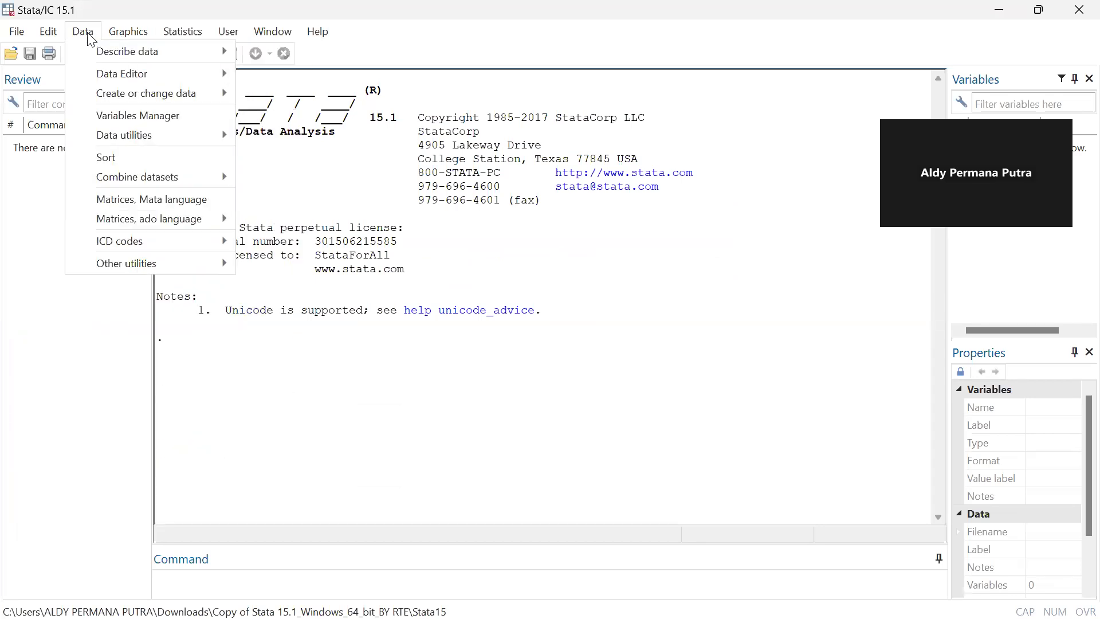
pyautogui.moveTo(209, 55)
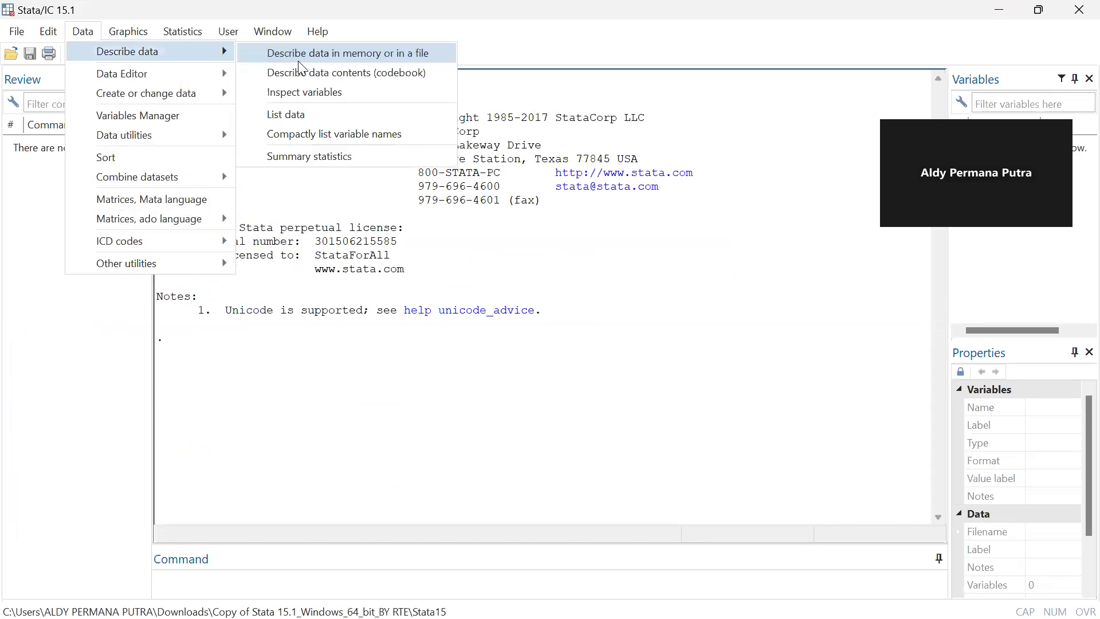
pyautogui.moveTo(217, 74)
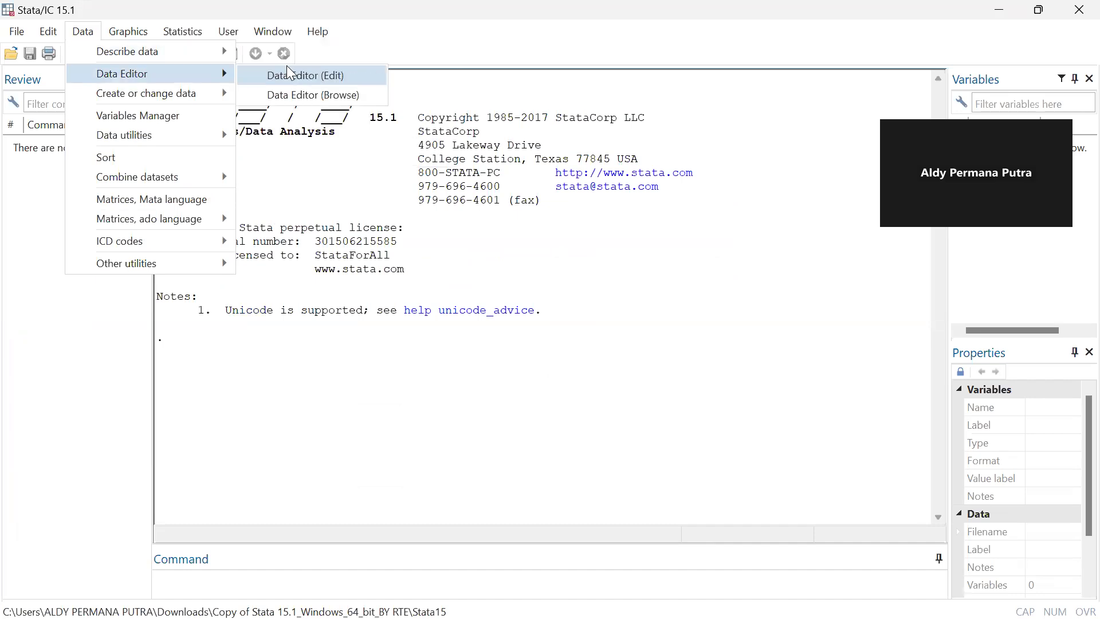
pyautogui.click(289, 73)
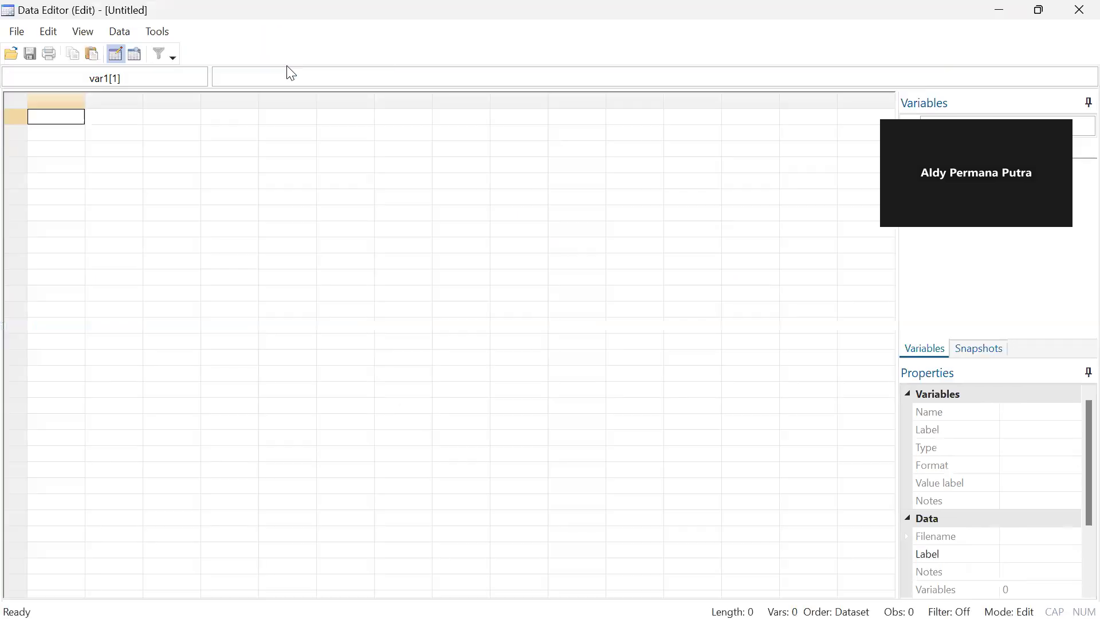
pyautogui.hotkey('ctrl', 'v')
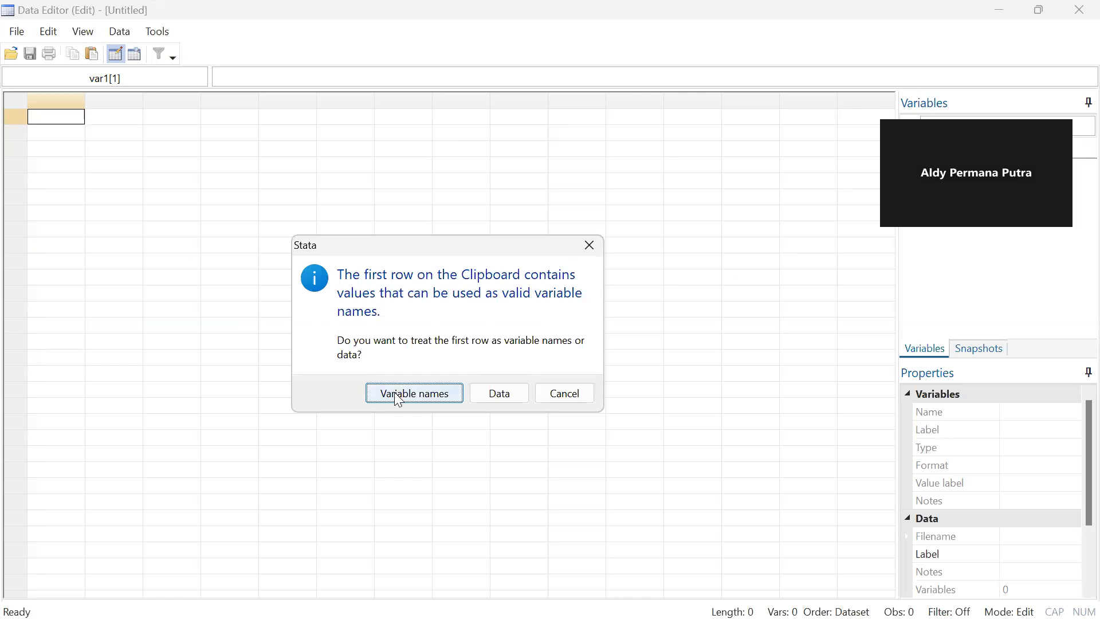
pyautogui.click(414, 393)
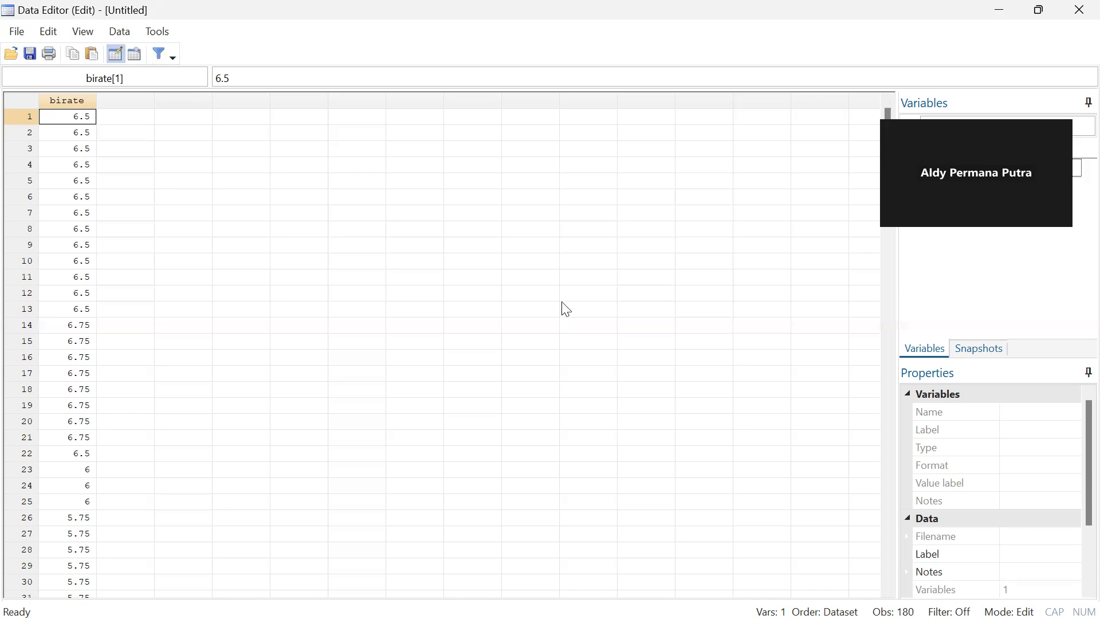
pyautogui.scroll(-3, 716, 171)
pyautogui.click(995, 10)
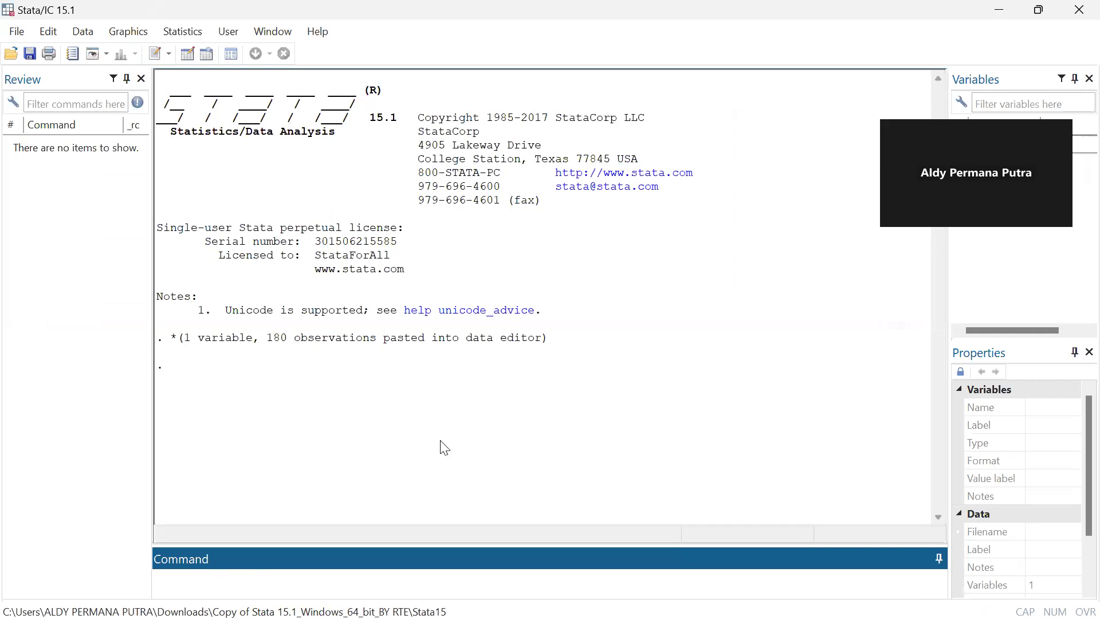
# Step: Generate an observation counter variable with the command gen t = _n
pyautogui.write('gen t')
pyautogui.write('+')
pyautogui.press('BackSpace')
pyautogui.write('=')
pyautogui.press('BackSpace')
pyautogui.write('_n')
pyautogui.press('Return')
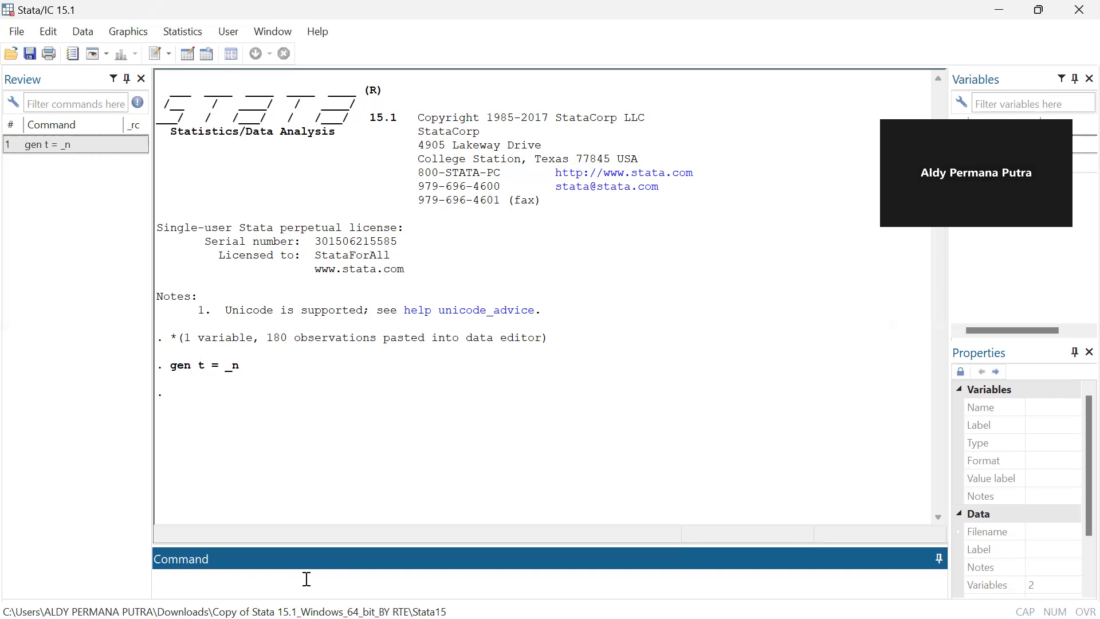
# Step: Enter the first part of the monthly date variable command, gen newt = tm(2010m1) +, without running it
pyautogui.write('gen ')
pyautogui.write('n')
pyautogui.write('et')
pyautogui.write('t')
pyautogui.write(' = ')
pyautogui.write('tm')
pyautogui.write('2010')
pyautogui.write('m1')
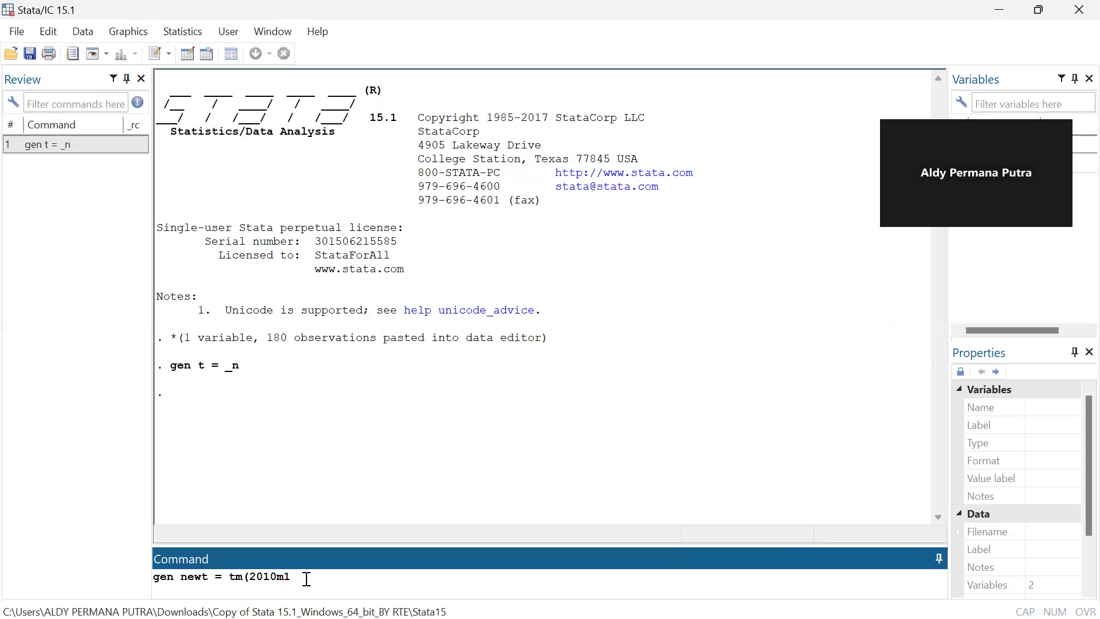
pyautogui.write(')')
pyautogui.press('BackSpace')
pyautogui.press('BackSpace')
pyautogui.write(') +')
pyautogui.click(827, 434)
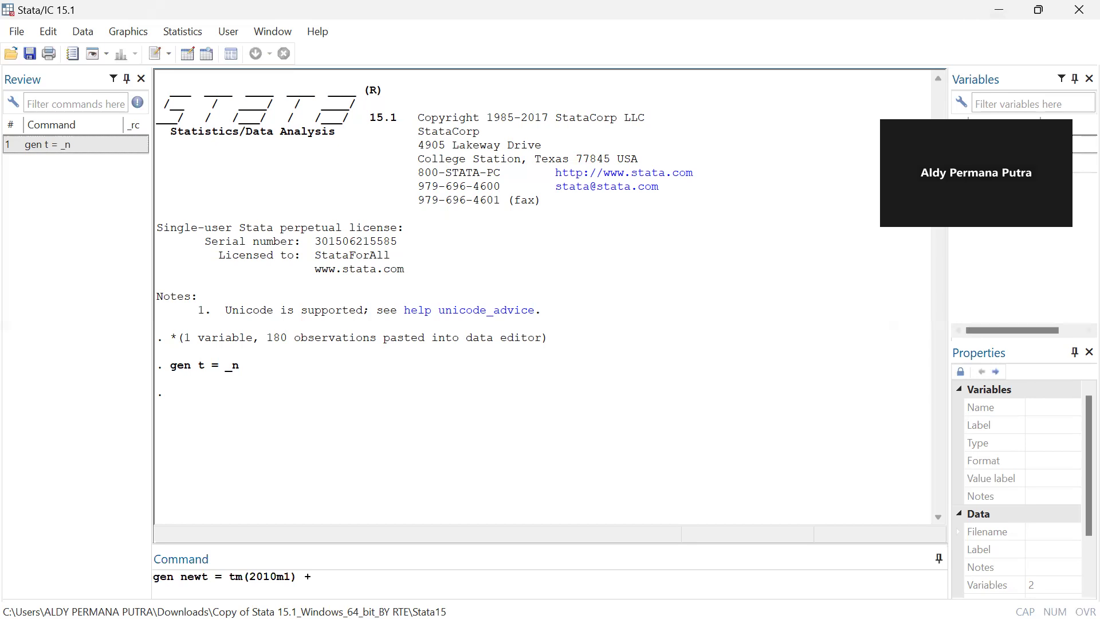
pyautogui.click(878, 588)
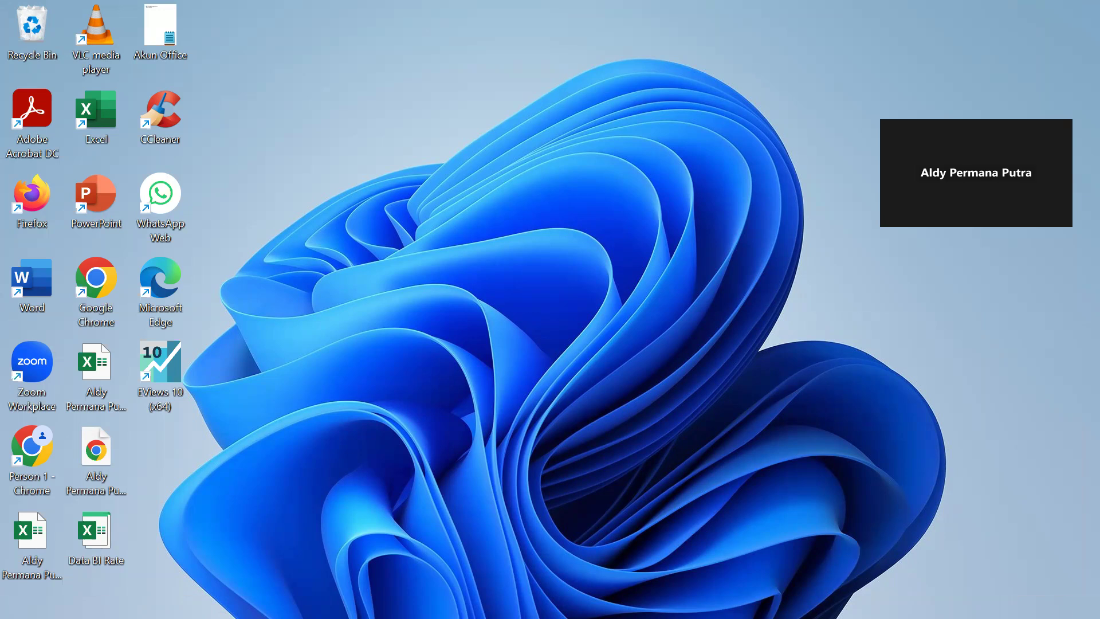
pyautogui.moveTo(843, 618)
pyautogui.press('super')
pyautogui.moveTo(731, 599)
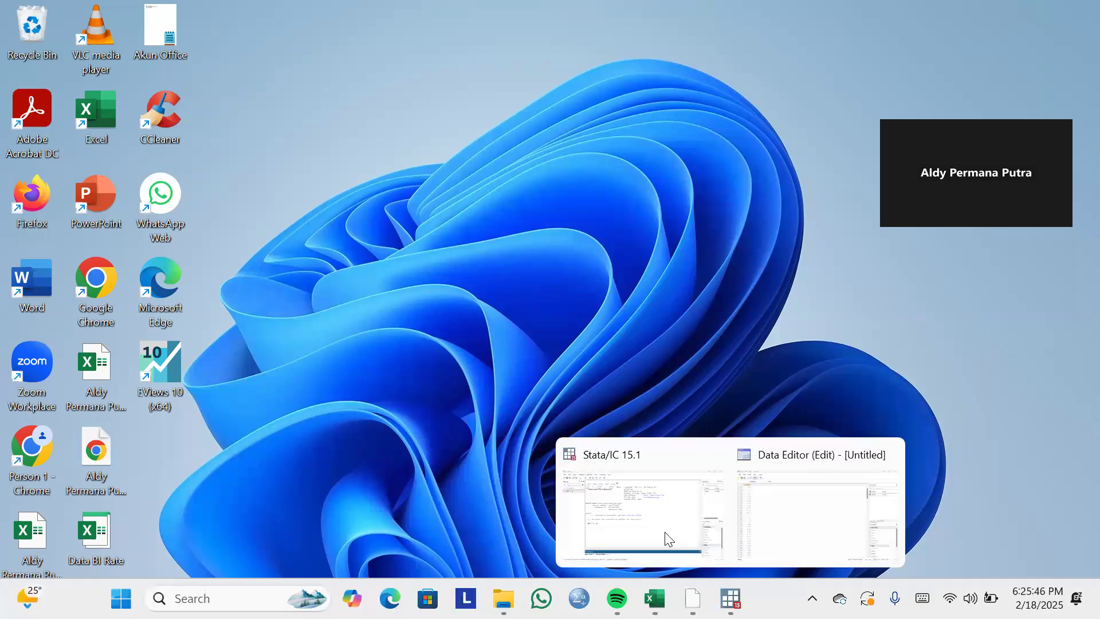
pyautogui.click(605, 538)
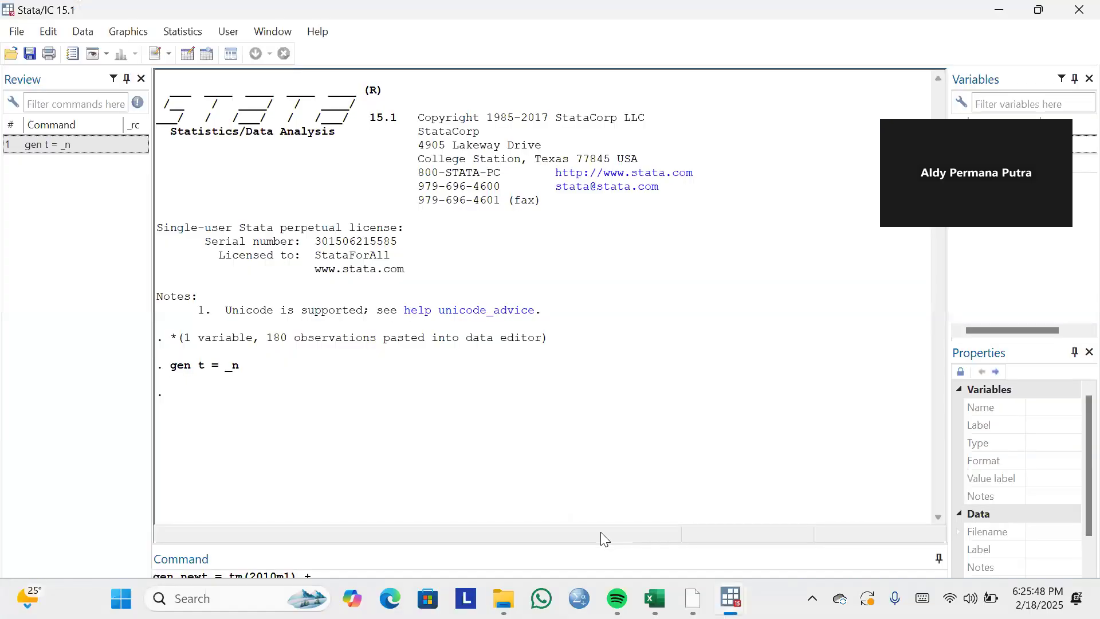
# Step: Complete the newt command with t-1 and run it
pyautogui.click(428, 556)
pyautogui.write('t_')
pyautogui.press('BackSpace')
pyautogui.write('-1')
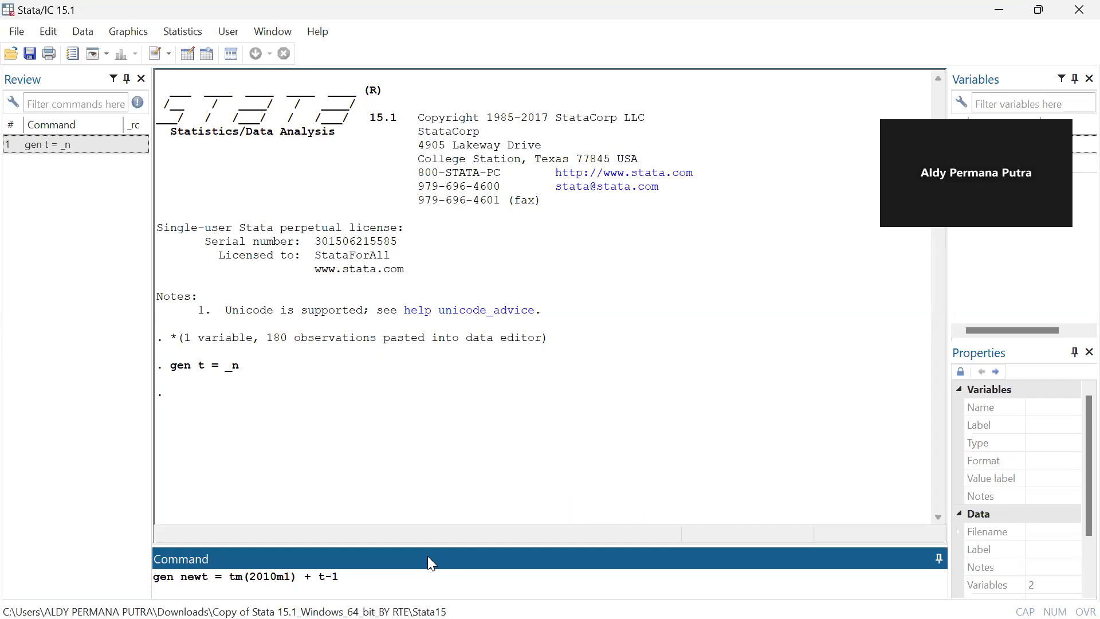
pyautogui.press('Return')
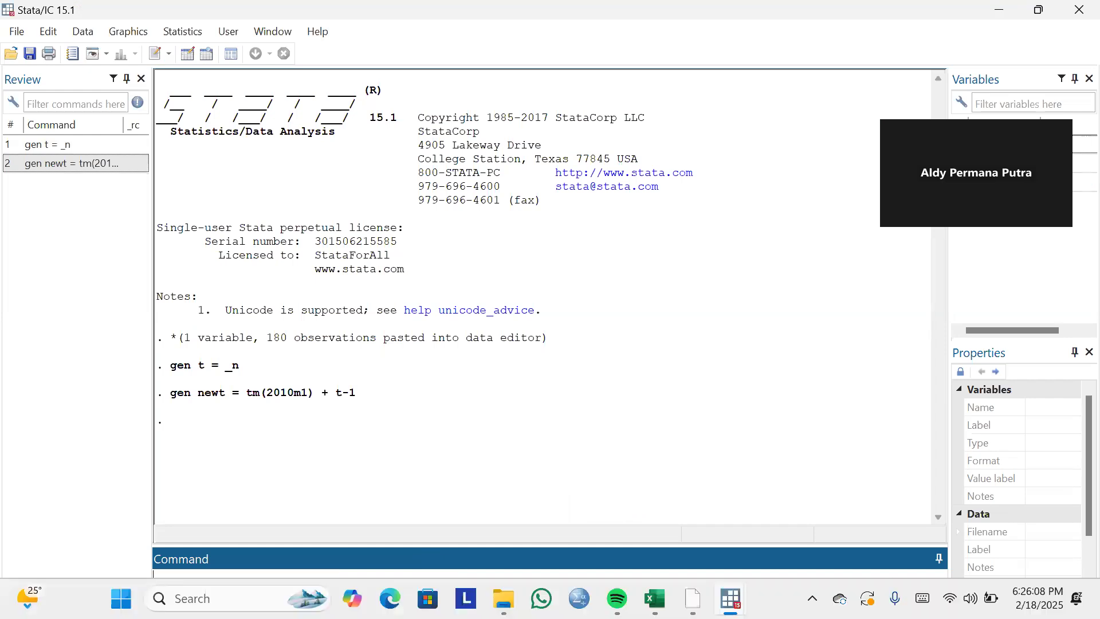
# Step: In the Data Editor, set the newt variable's format to Monthly in the 2009m4 style and check the dates through the last row
pyautogui.click(823, 520)
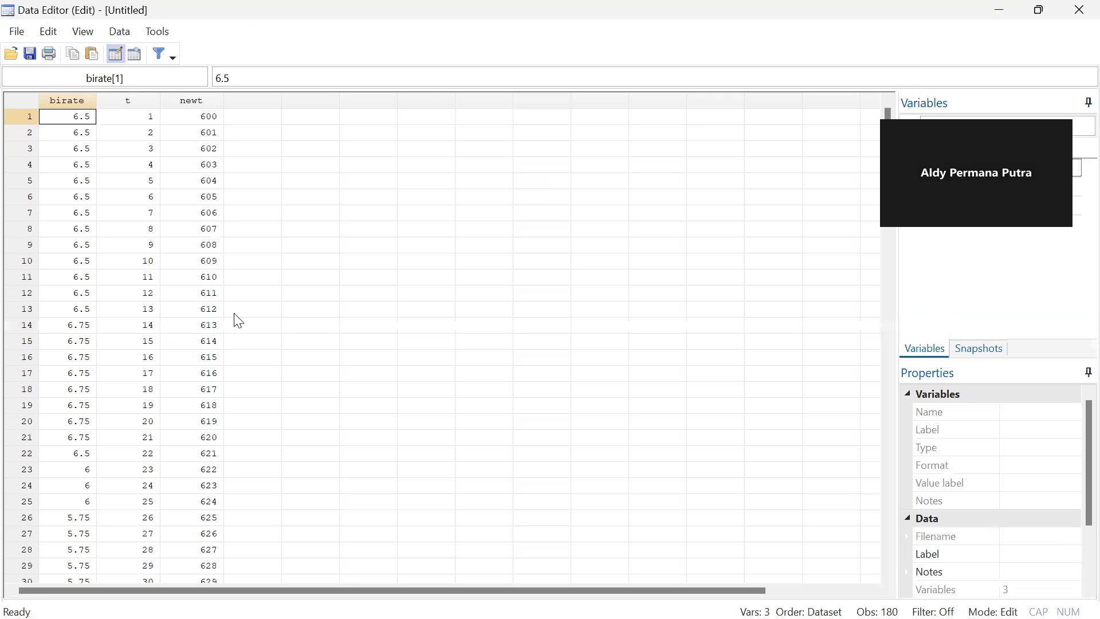
pyautogui.click(197, 102)
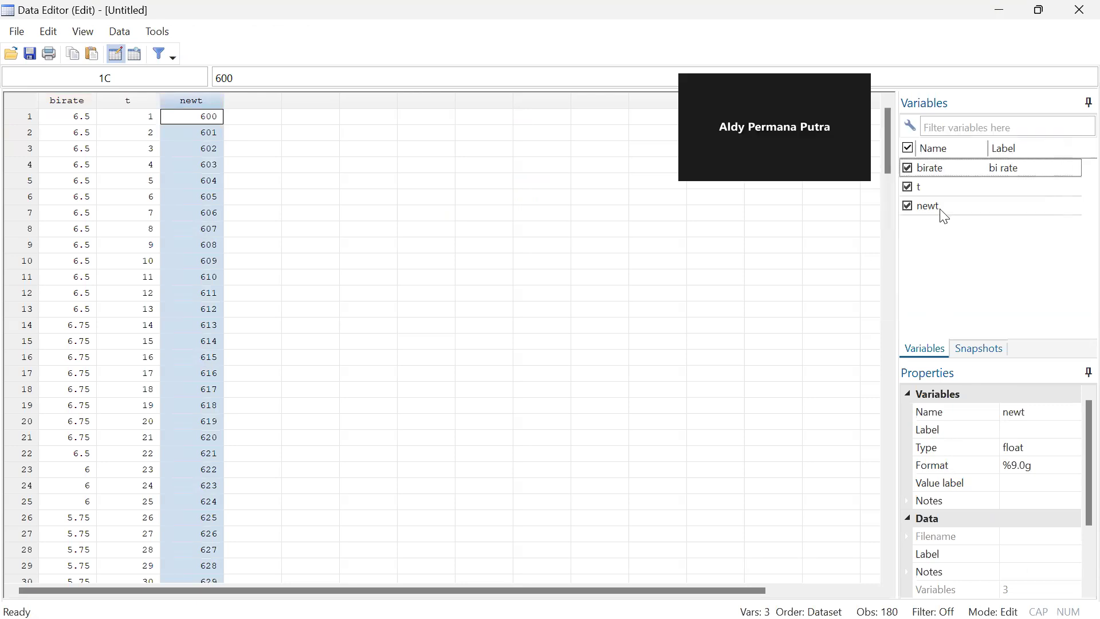
pyautogui.click(943, 207)
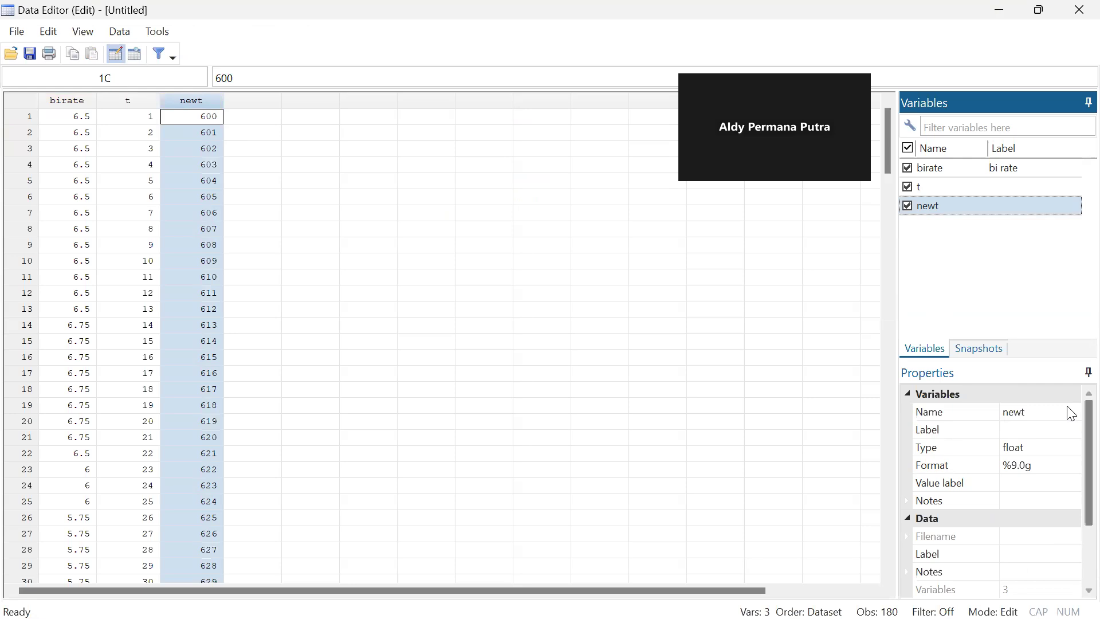
pyautogui.click(1062, 471)
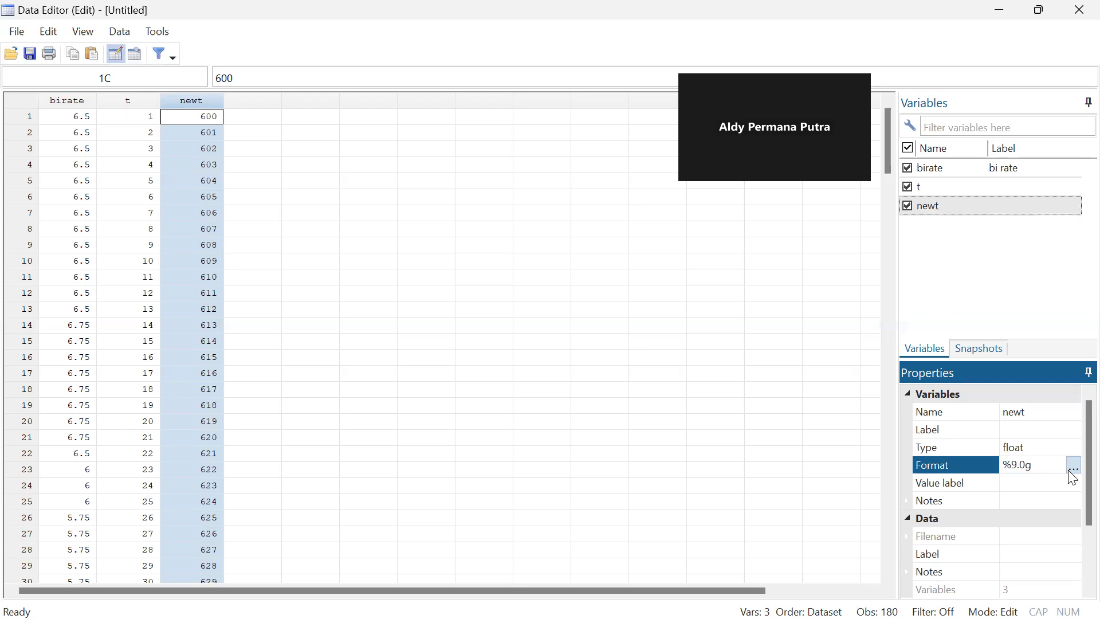
pyautogui.click(1073, 469)
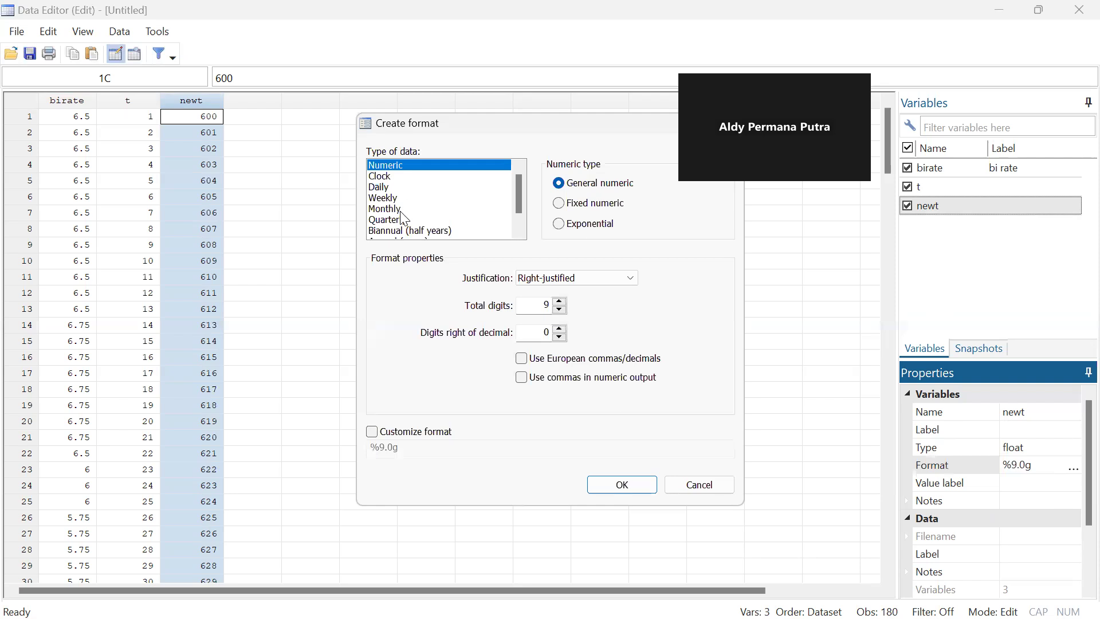
pyautogui.click(401, 210)
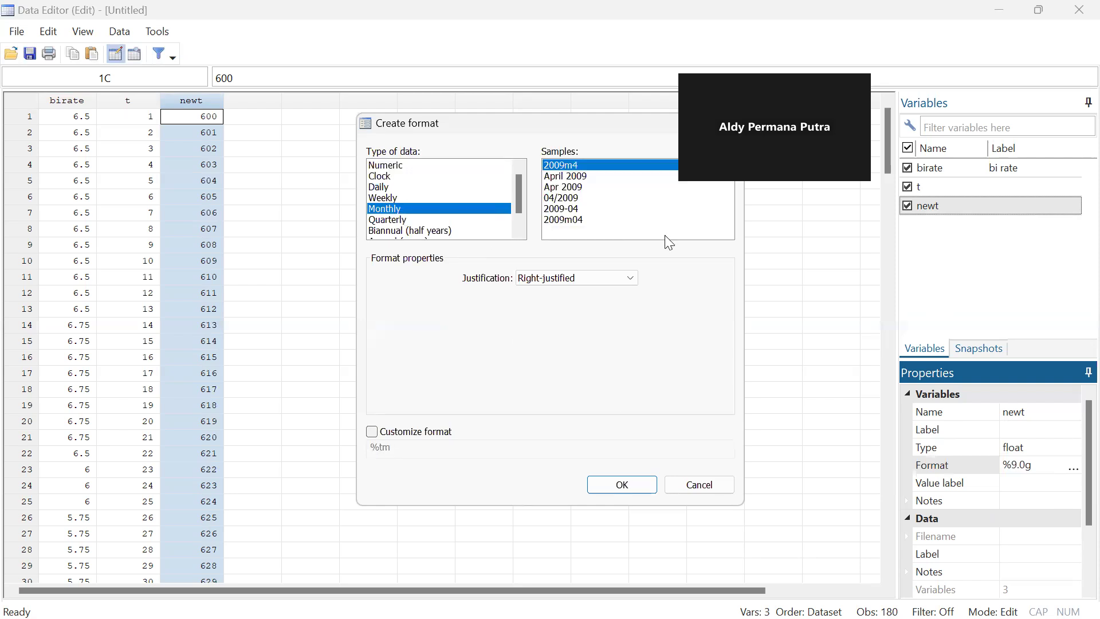
pyautogui.click(622, 485)
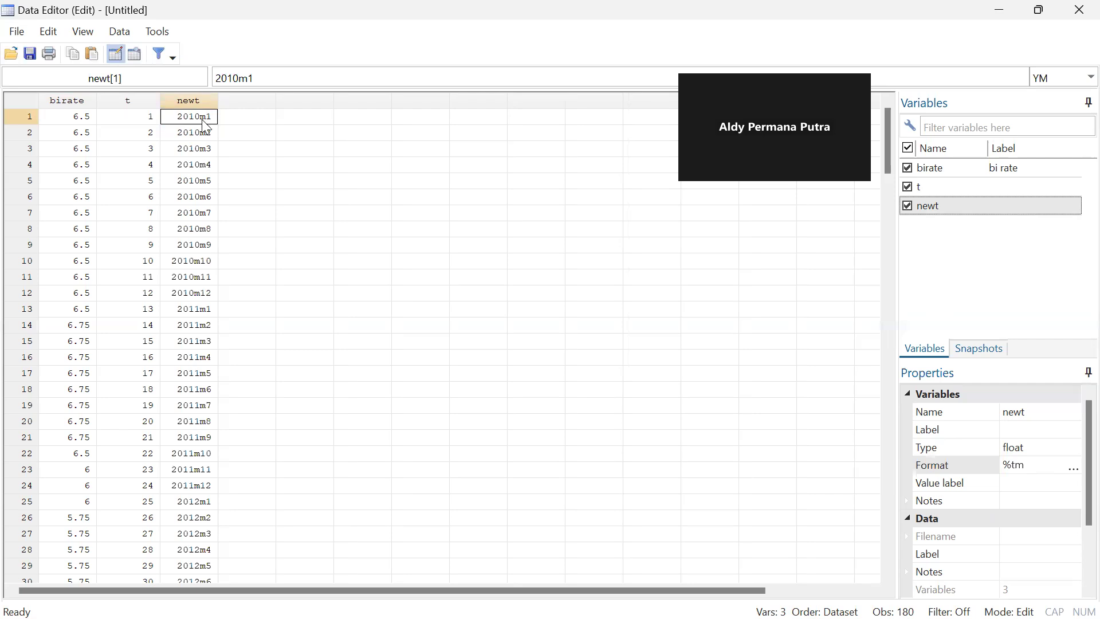
pyautogui.scroll(-2, 235, 373)
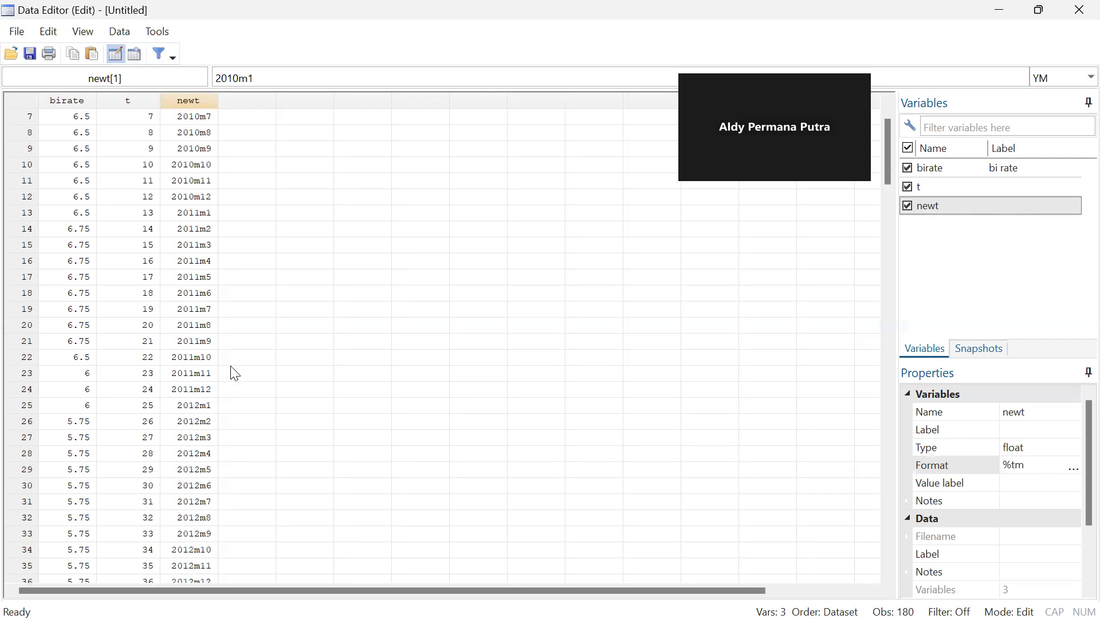
pyautogui.scroll(-20, 235, 373)
pyautogui.scroll(-20, 235, 374)
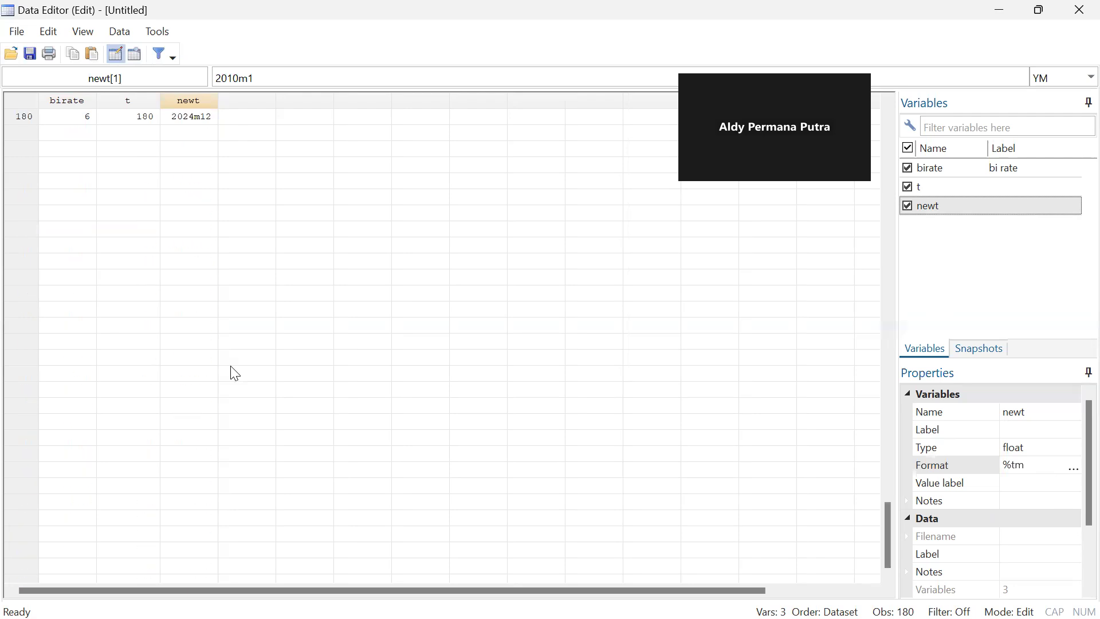
# Step: Back in the main Stata window, declare newt as the dataset's time variable with the command tsset newt
pyautogui.scroll(1, 234, 374)
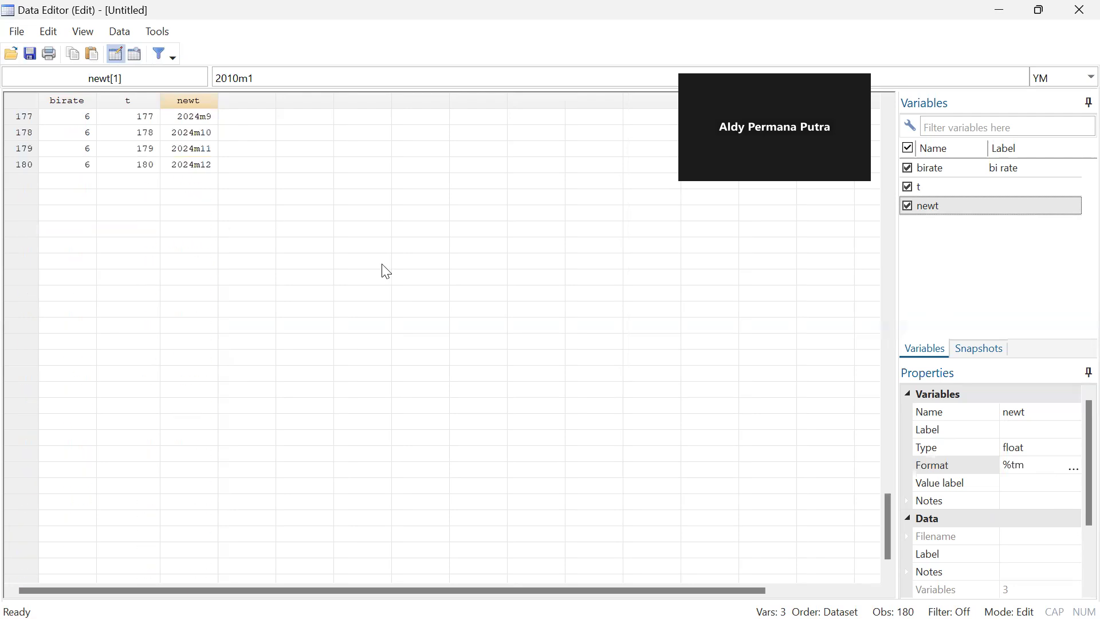
pyautogui.scroll(10, 385, 271)
pyautogui.scroll(7, 385, 270)
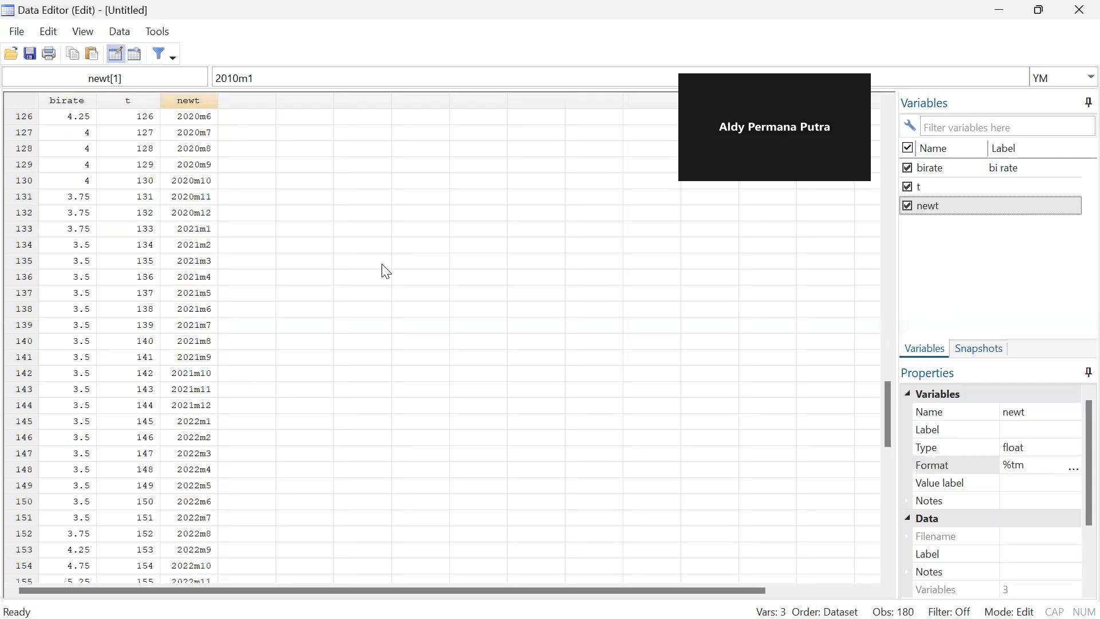
pyautogui.scroll(8, 386, 270)
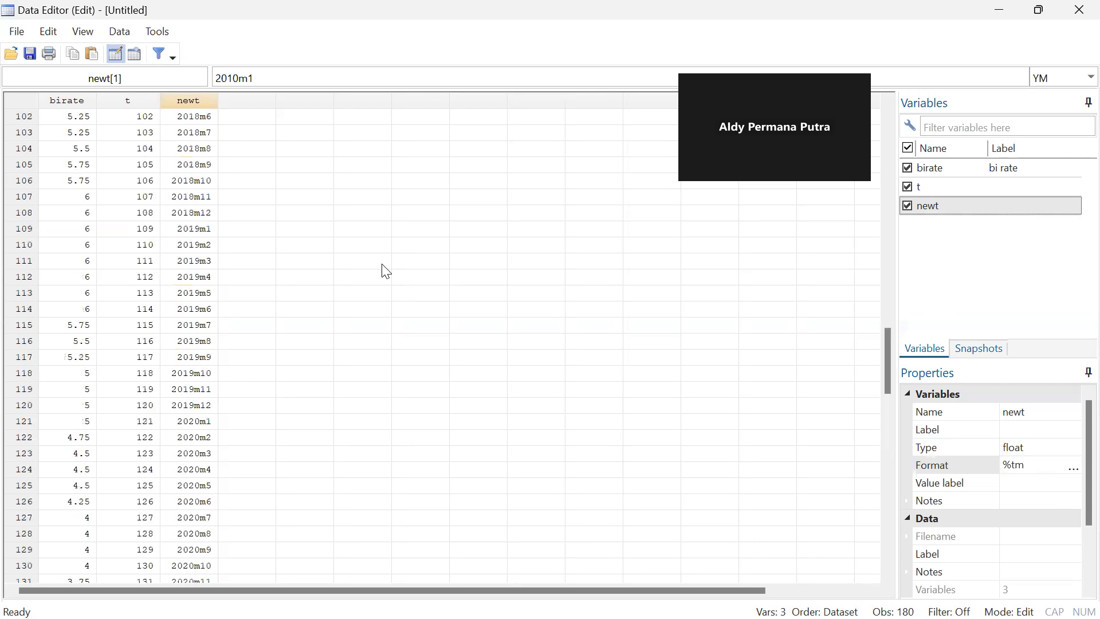
pyautogui.scroll(20, 235, 221)
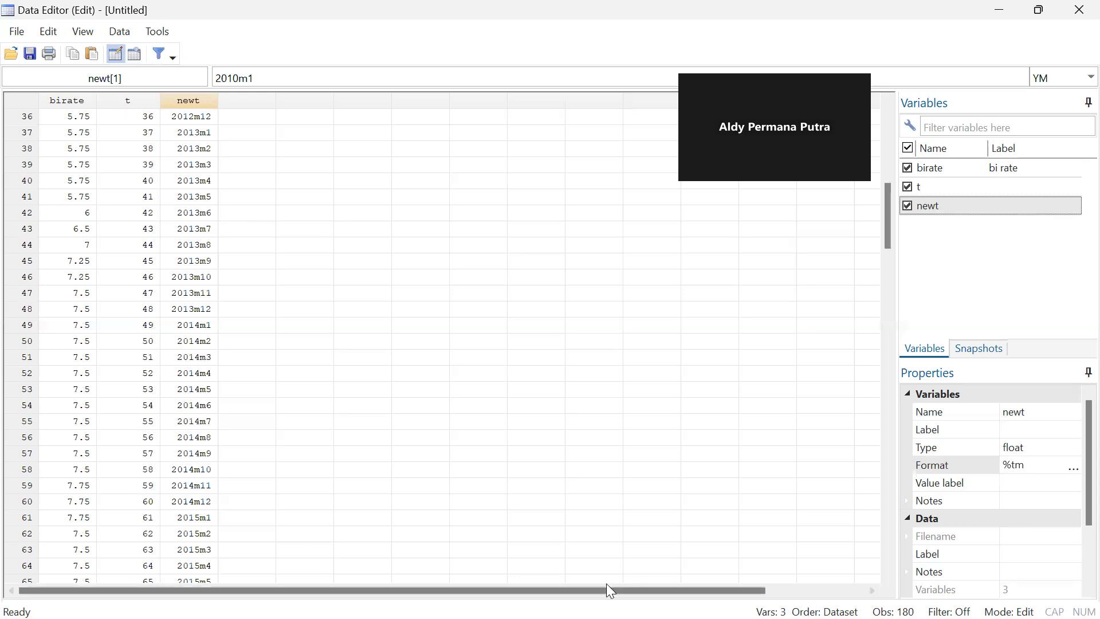
pyautogui.moveTo(730, 596)
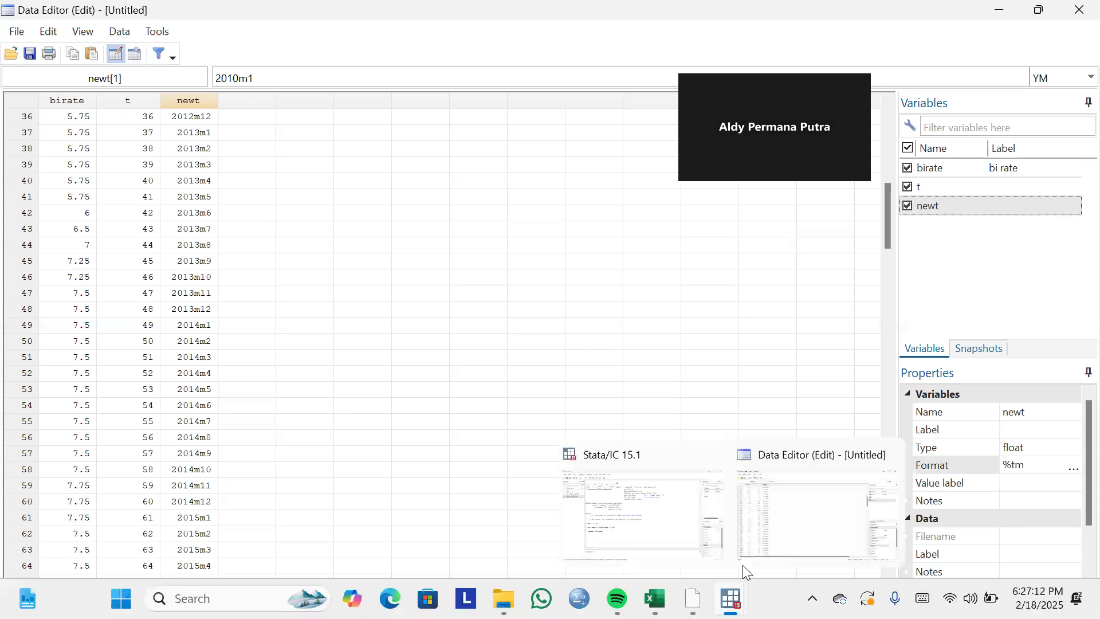
pyautogui.click(668, 535)
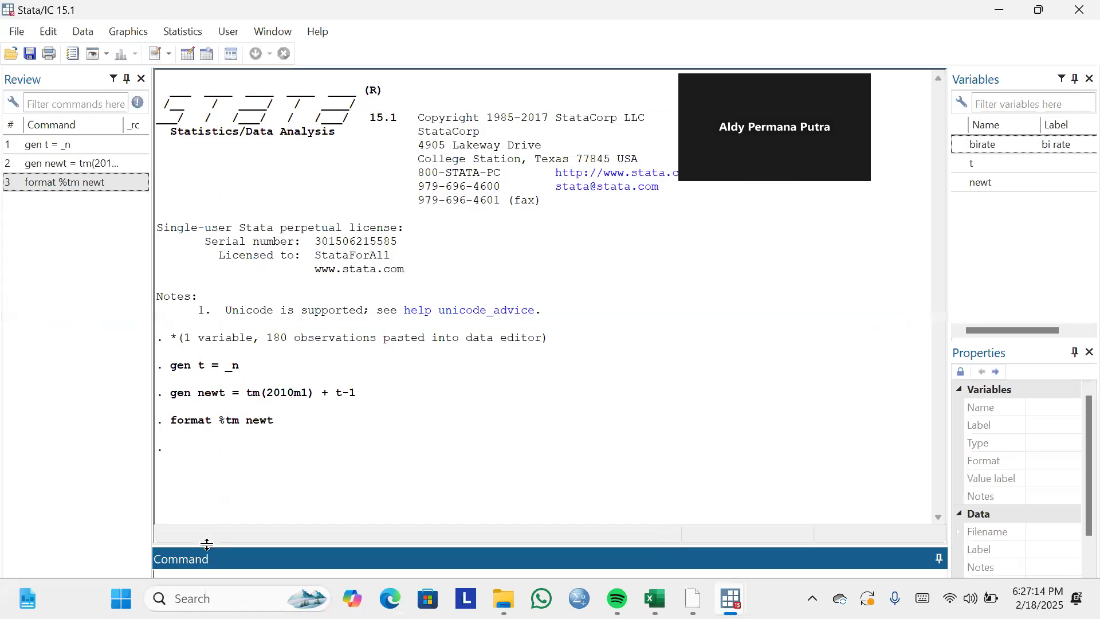
pyautogui.write('tsset')
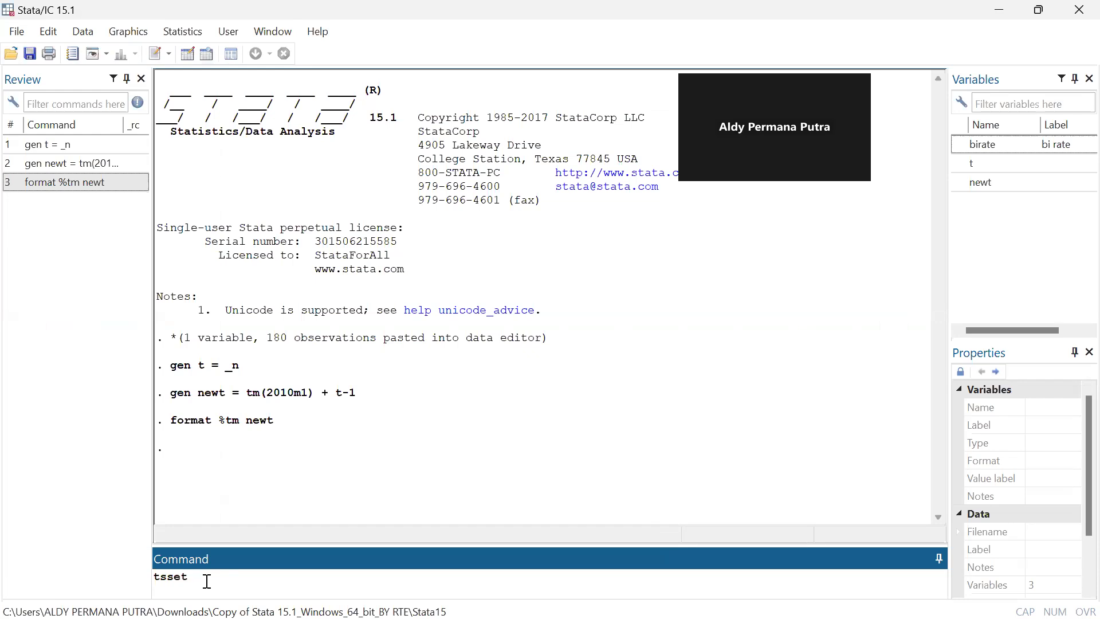
pyautogui.write('newt')
pyautogui.press('Return')
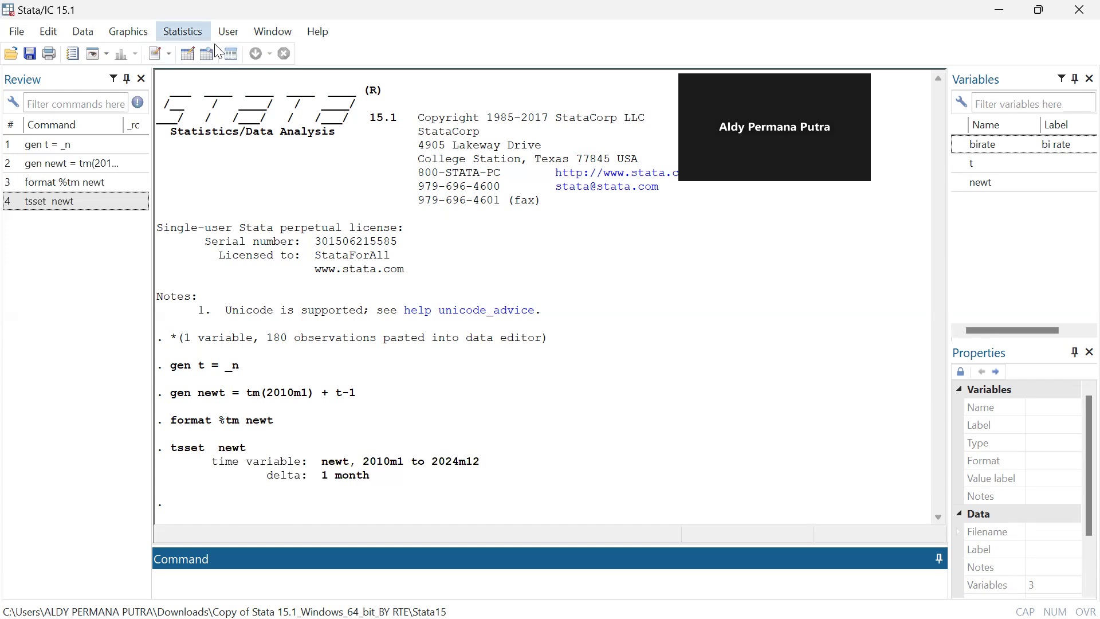
# Step: Draw a time-series line plot with birate as the Y variable
pyautogui.click(172, 36)
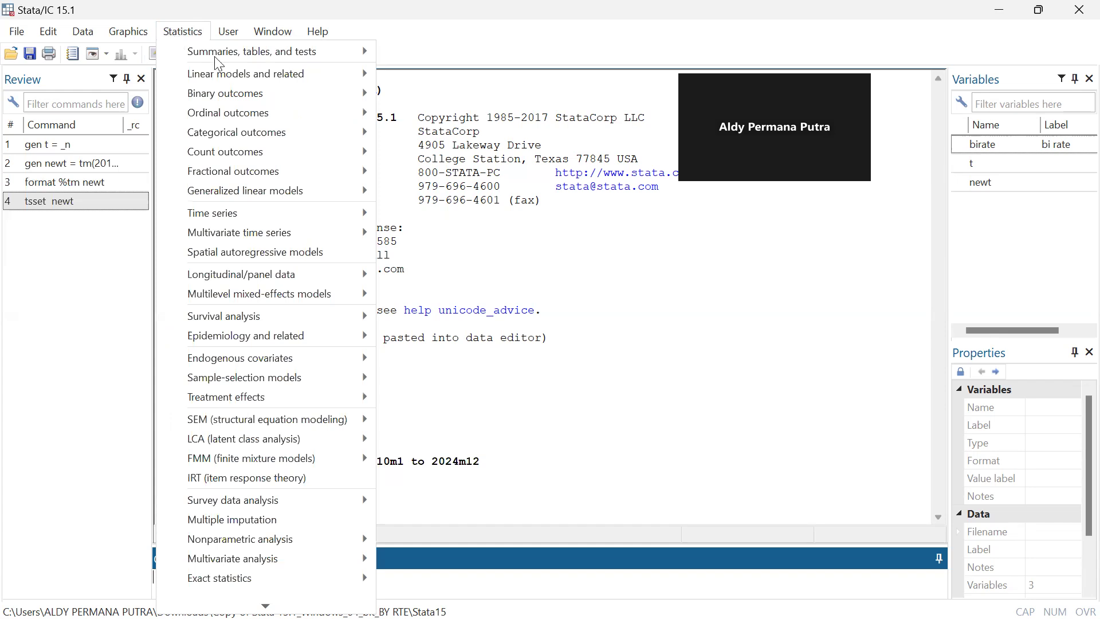
pyautogui.moveTo(256, 214)
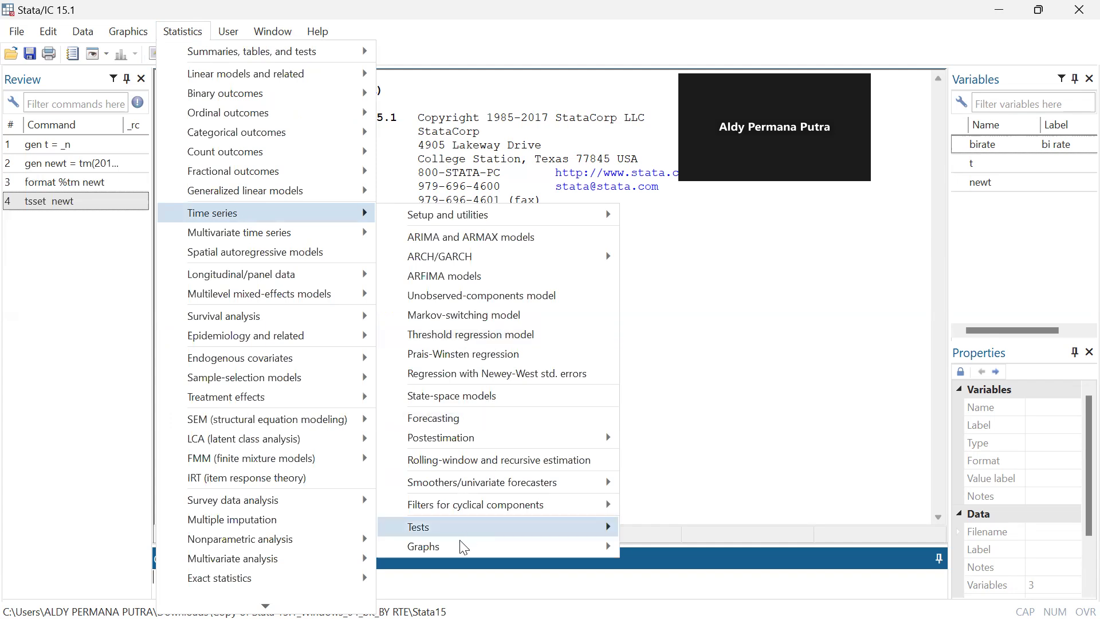
pyautogui.moveTo(457, 547)
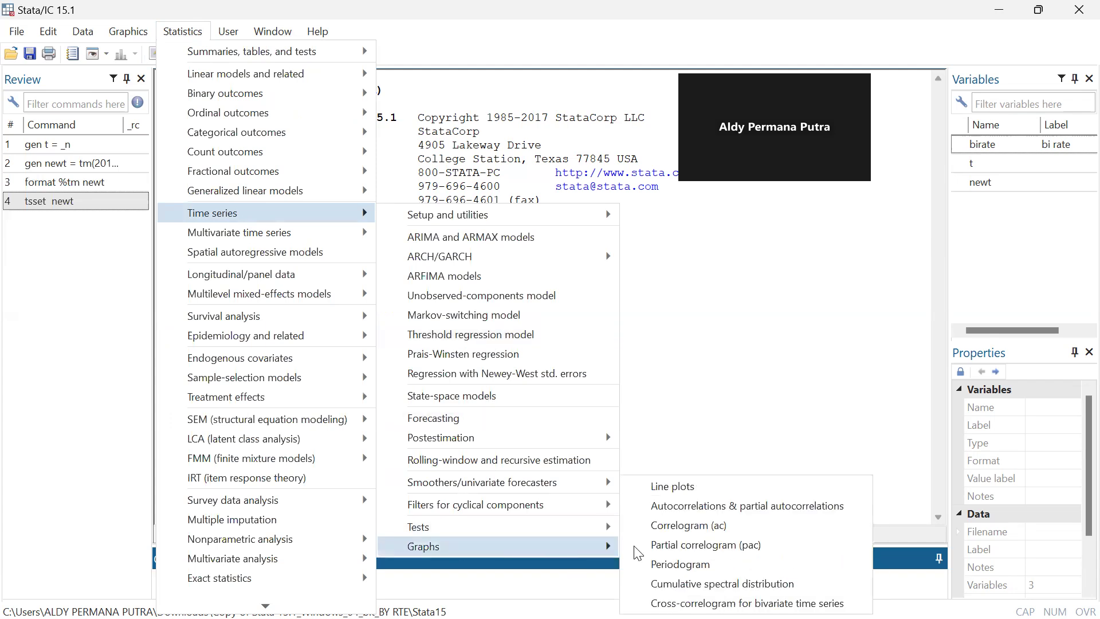
pyautogui.click(685, 487)
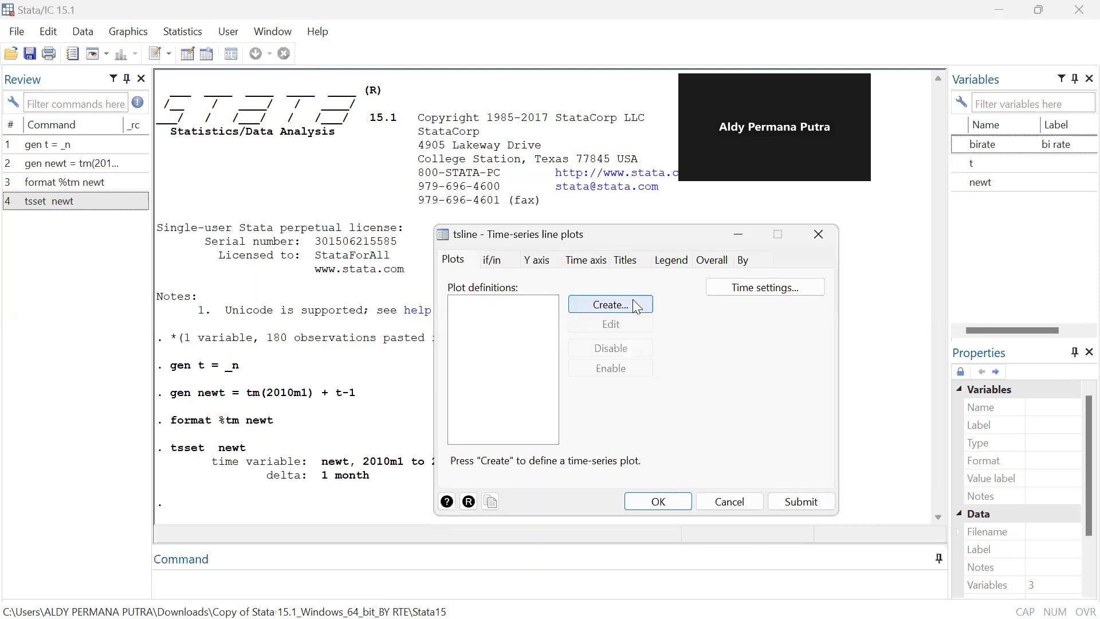
pyautogui.click(634, 302)
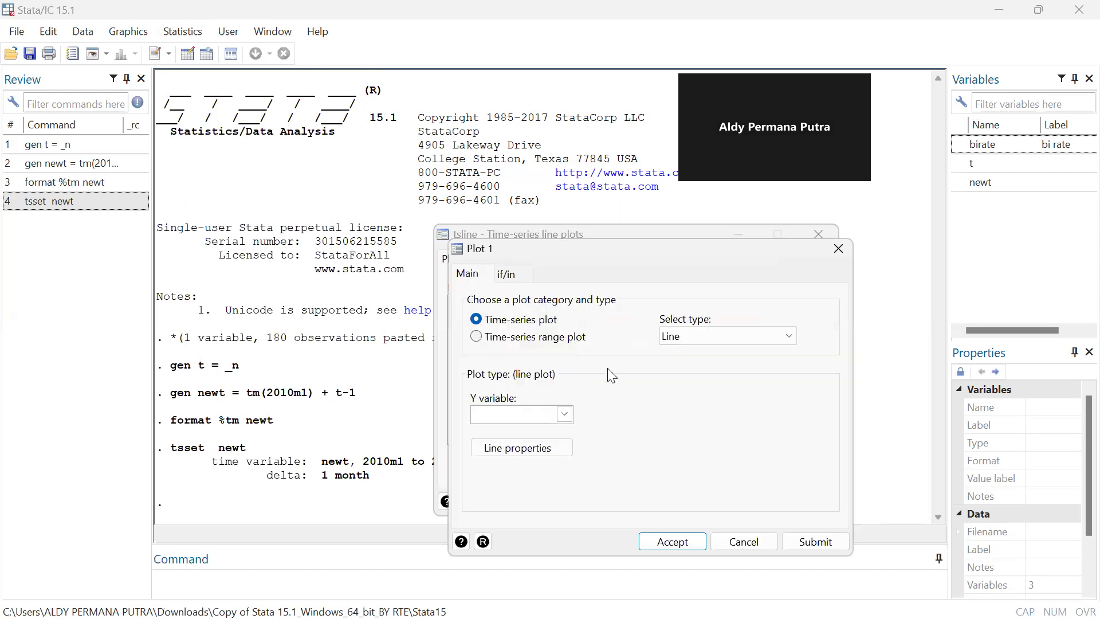
pyautogui.click(563, 420)
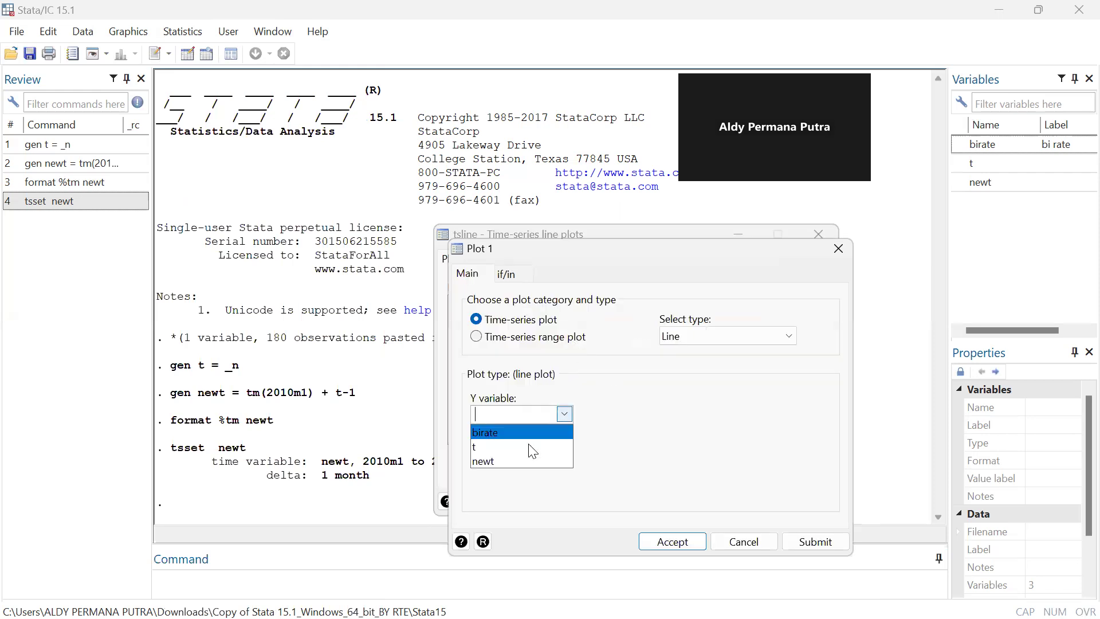
pyautogui.click(499, 433)
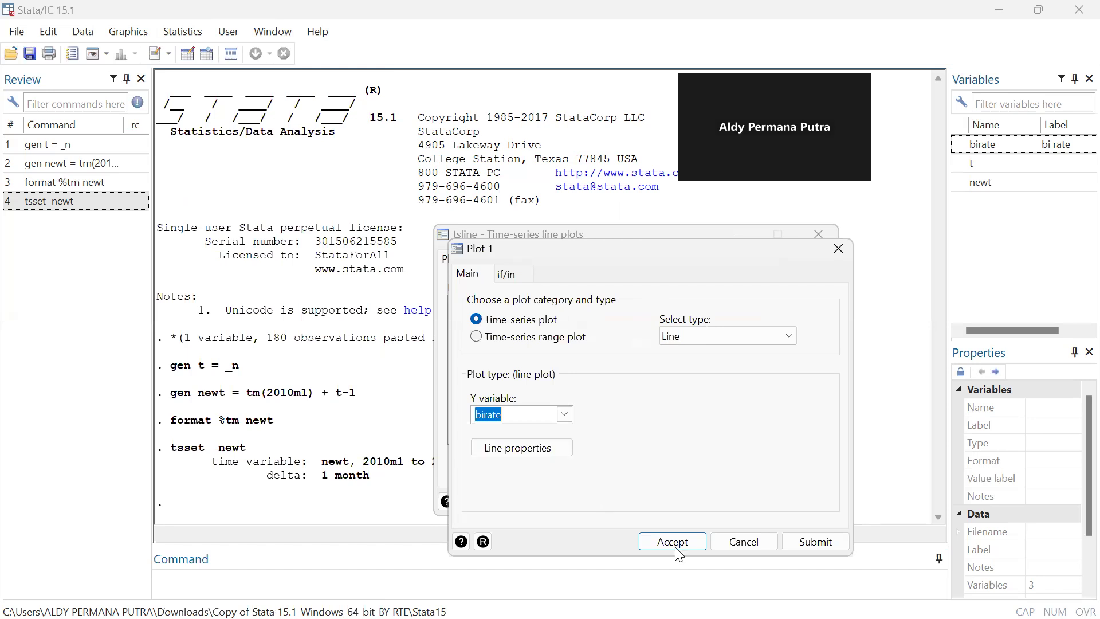
pyautogui.click(659, 538)
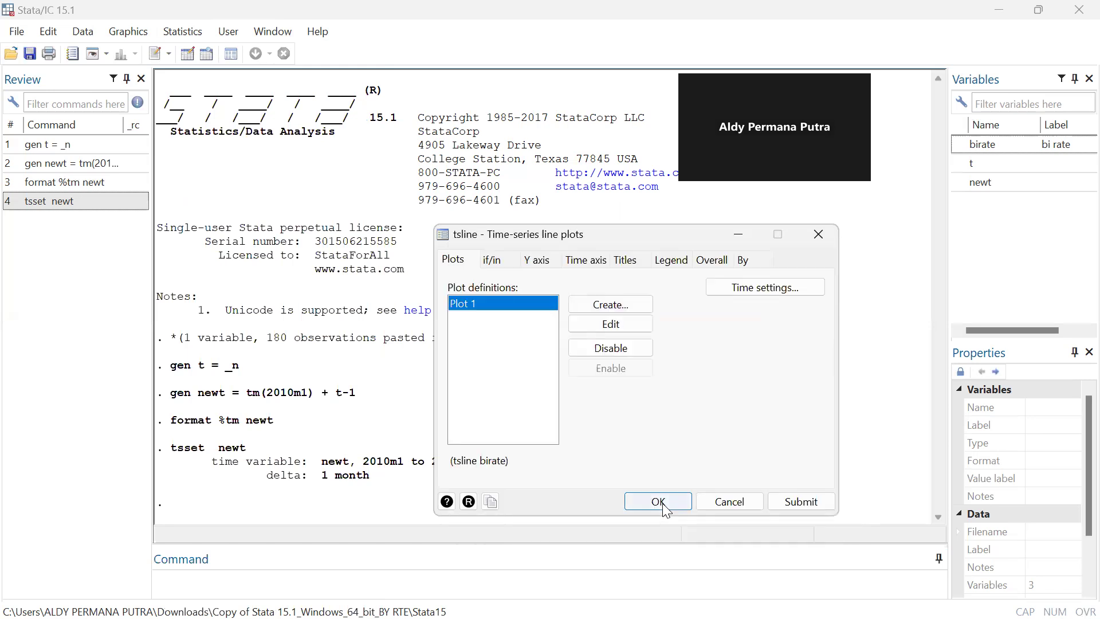
pyautogui.click(659, 501)
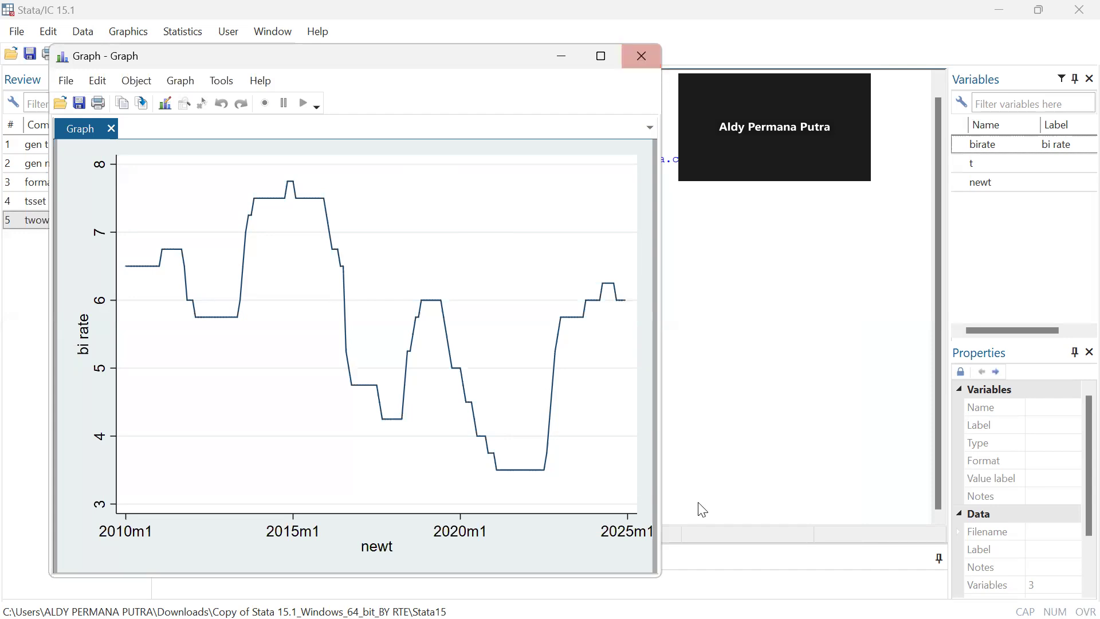
# Step: Return to the main Stata window and run an Augmented Dickey-Fuller unit-root test on birate with 0 lagged differences
pyautogui.moveTo(731, 599)
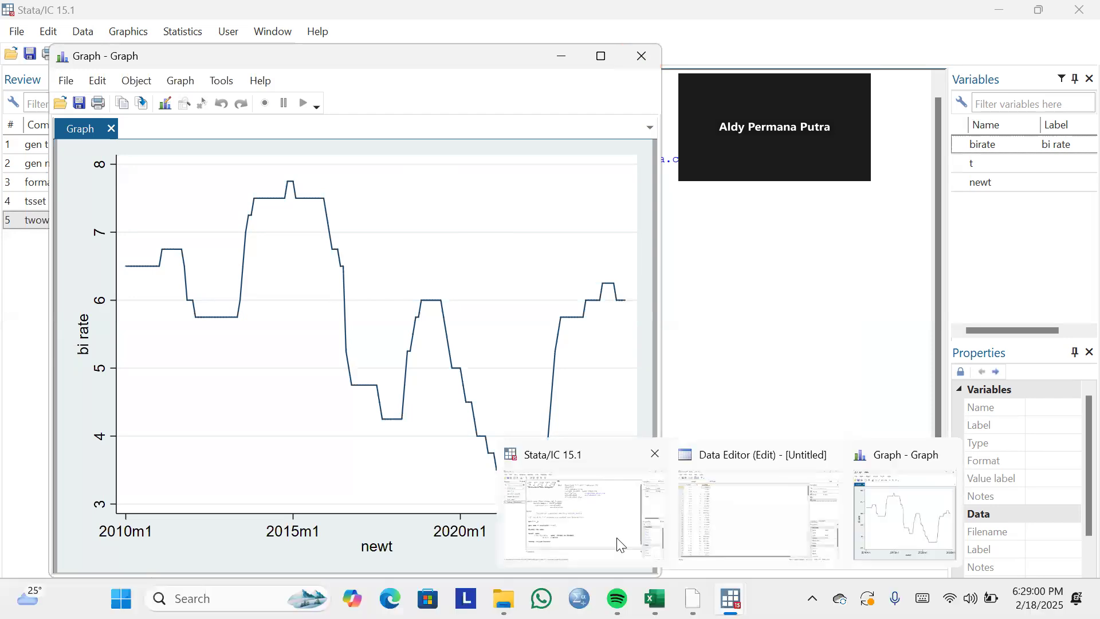
pyautogui.click(572, 514)
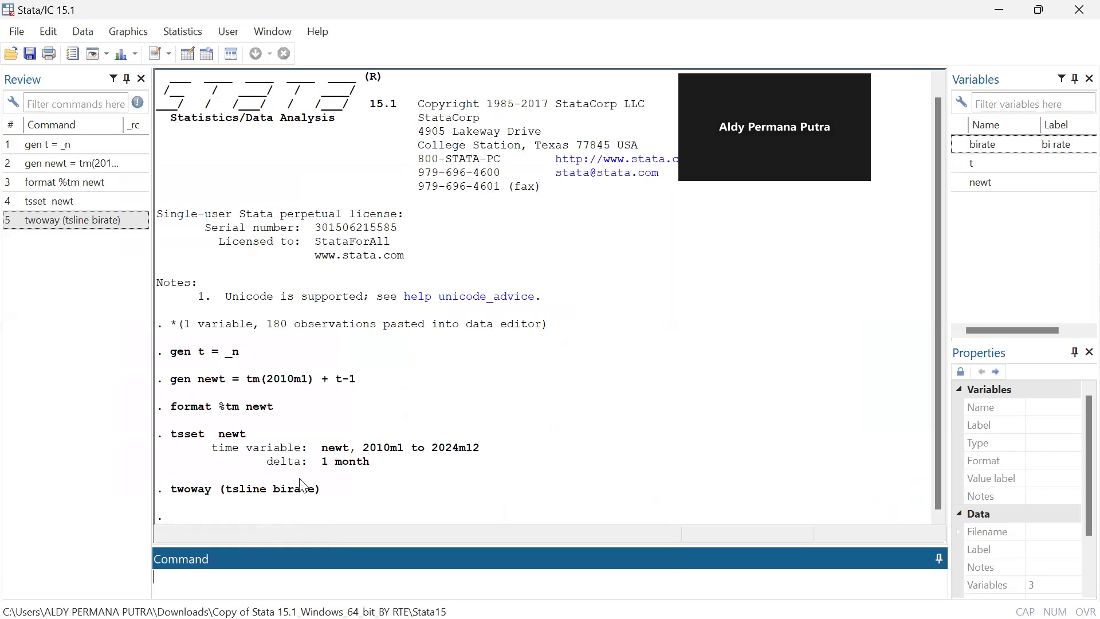
pyautogui.click(183, 32)
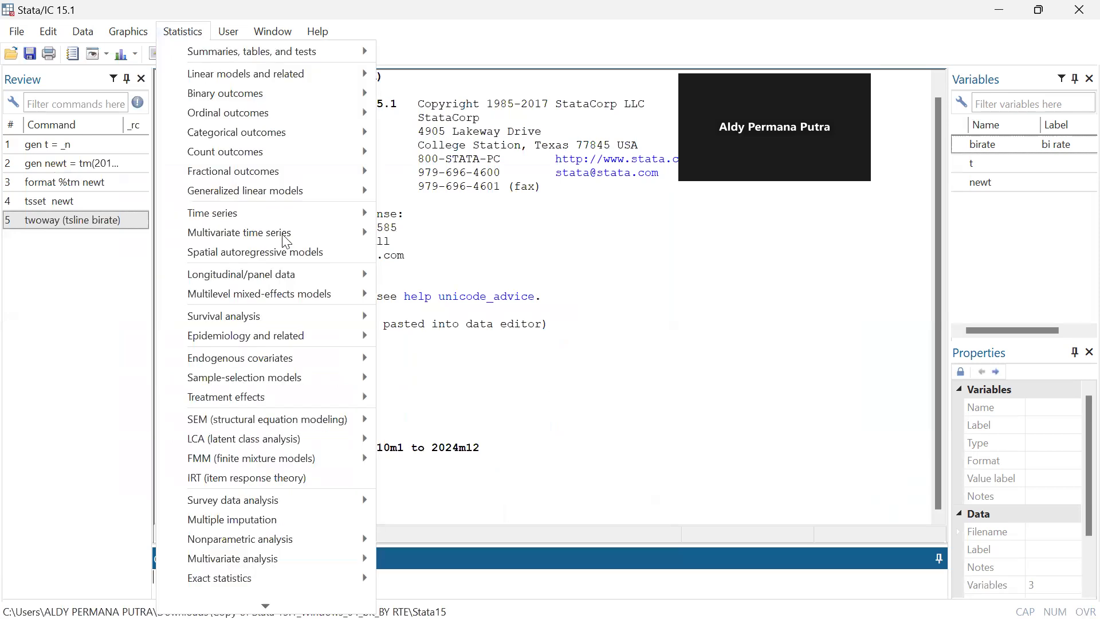
pyautogui.moveTo(231, 221)
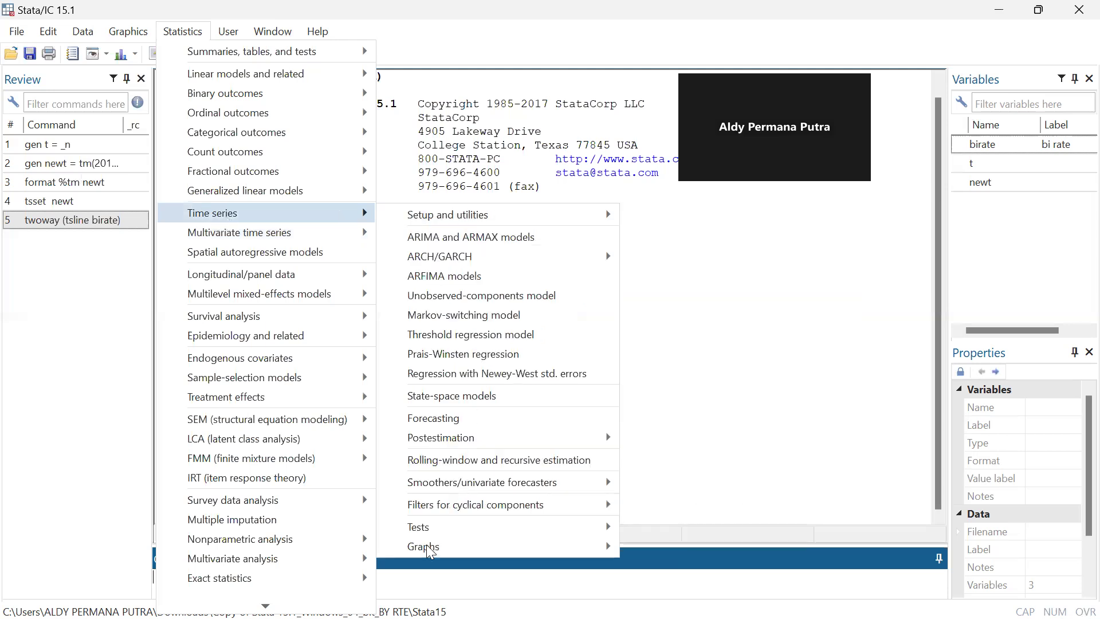
pyautogui.moveTo(455, 533)
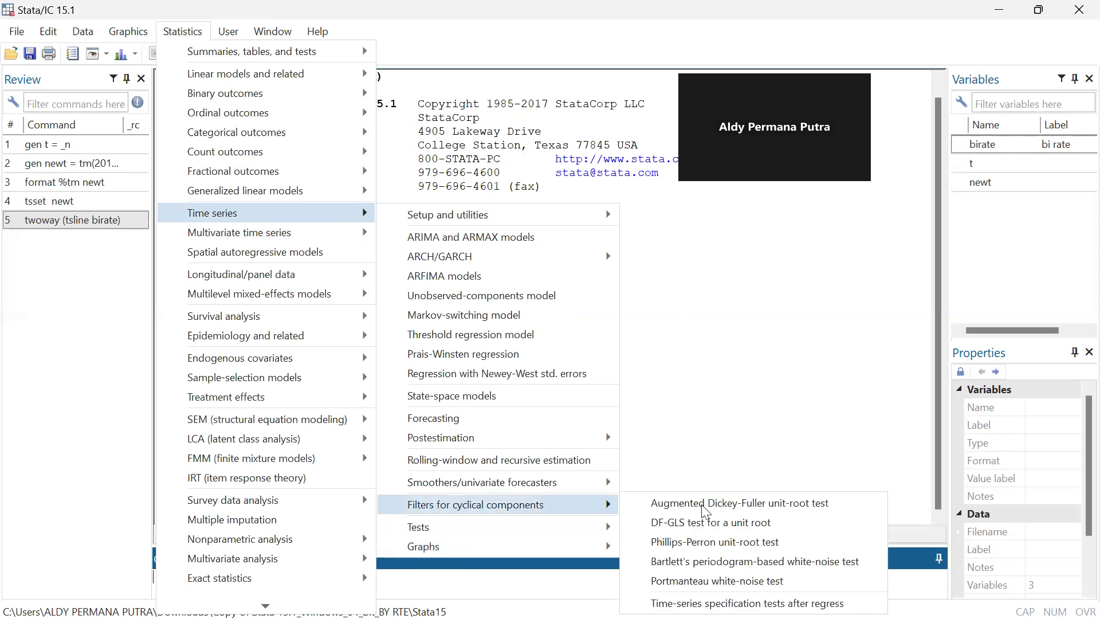
pyautogui.click(827, 515)
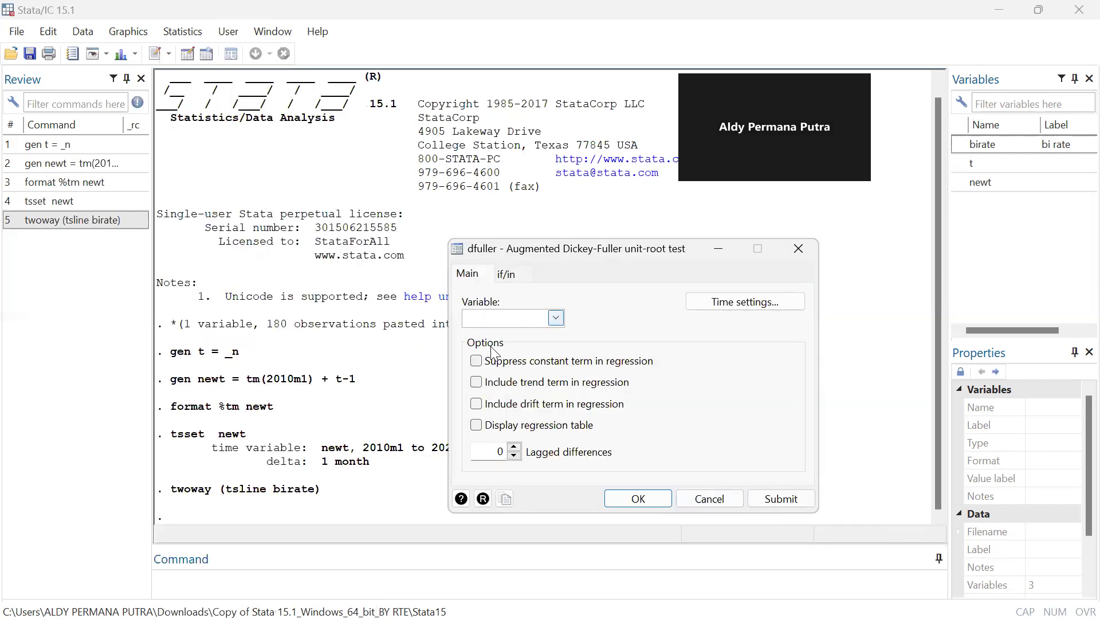
pyautogui.click(556, 318)
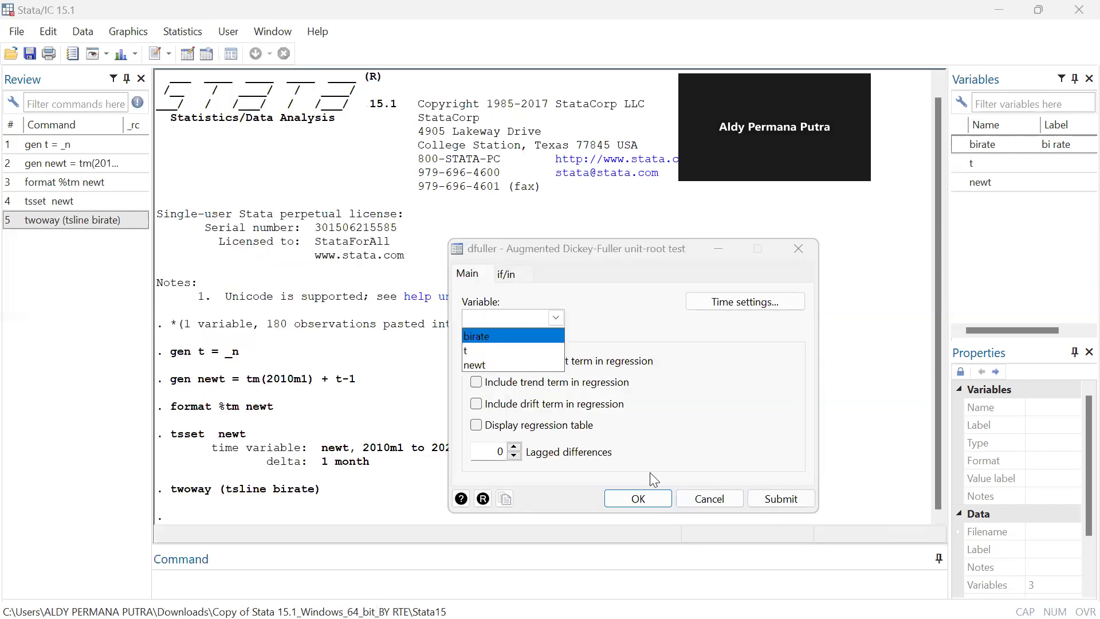
pyautogui.click(651, 496)
pyautogui.click(651, 498)
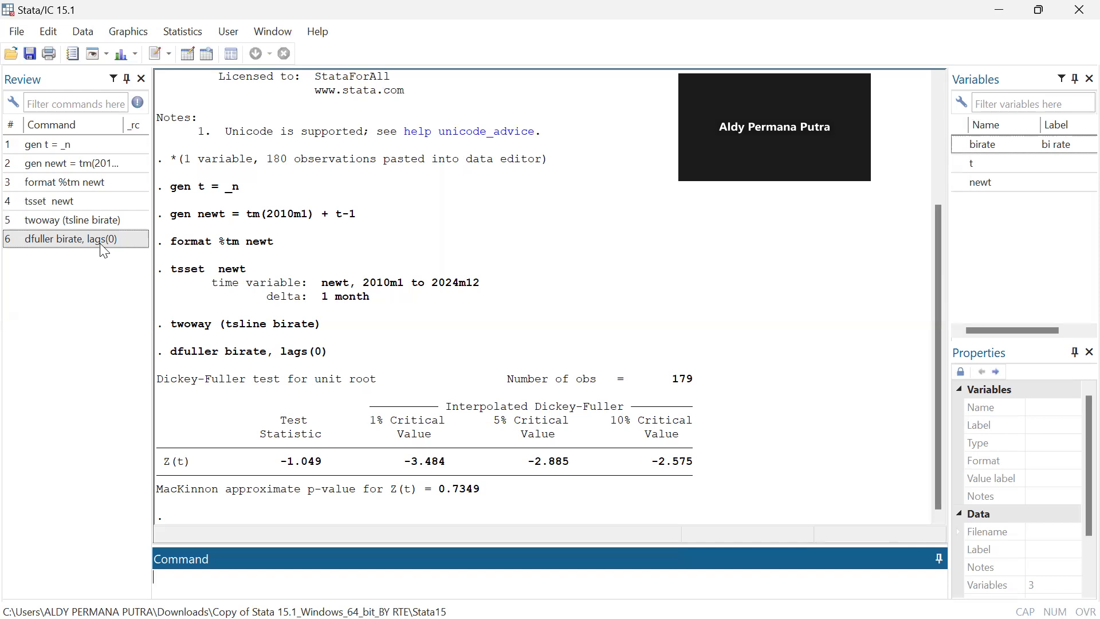
# Step: Reuse the previous Dickey-Fuller command on the first difference of the rate, running dfuller D.birate, lags(0)
pyautogui.click(63, 246)
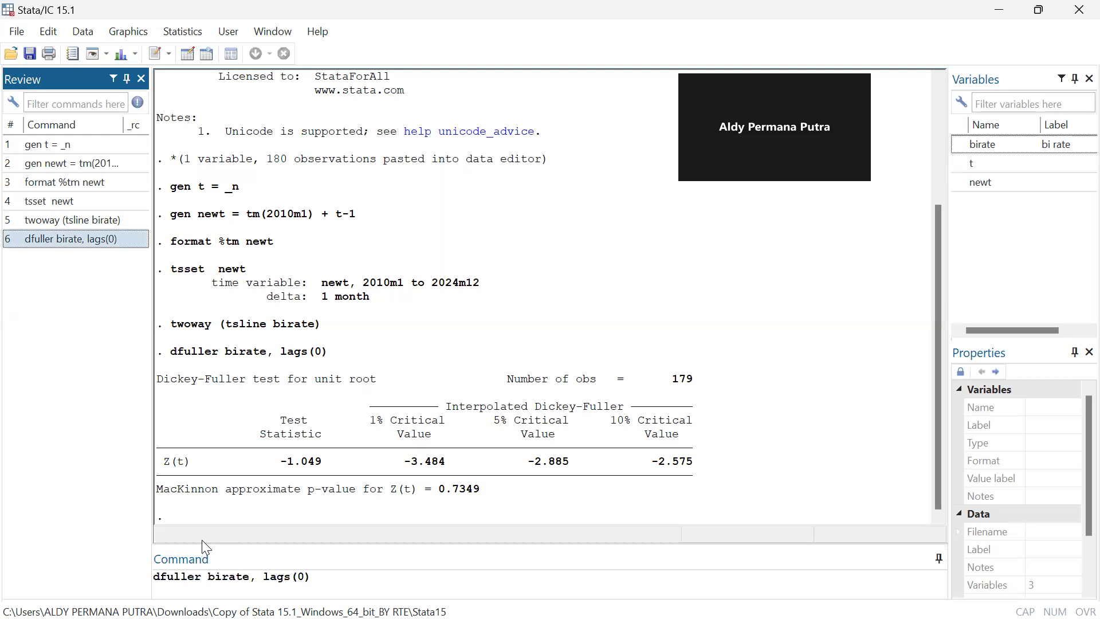
pyautogui.click(211, 576)
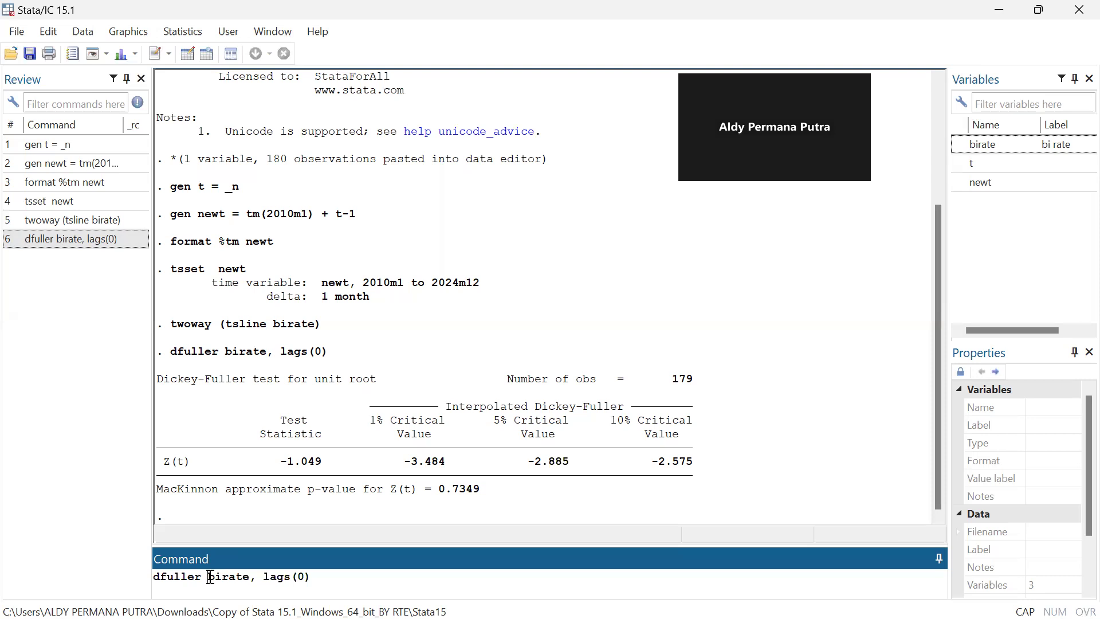
pyautogui.click(211, 576)
pyautogui.write('D')
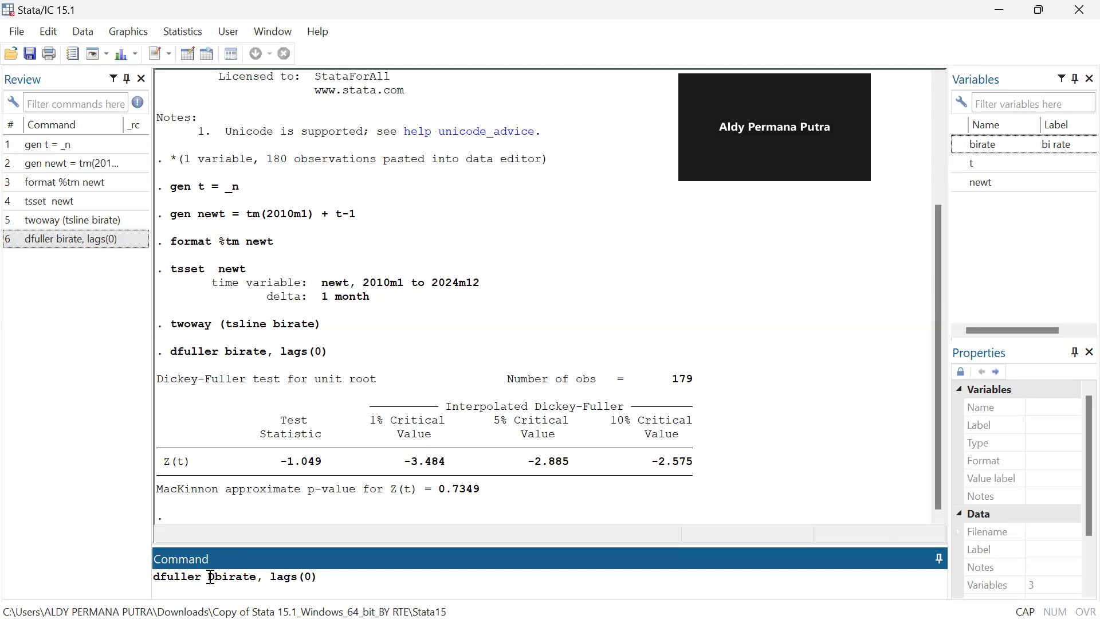
pyautogui.write('.')
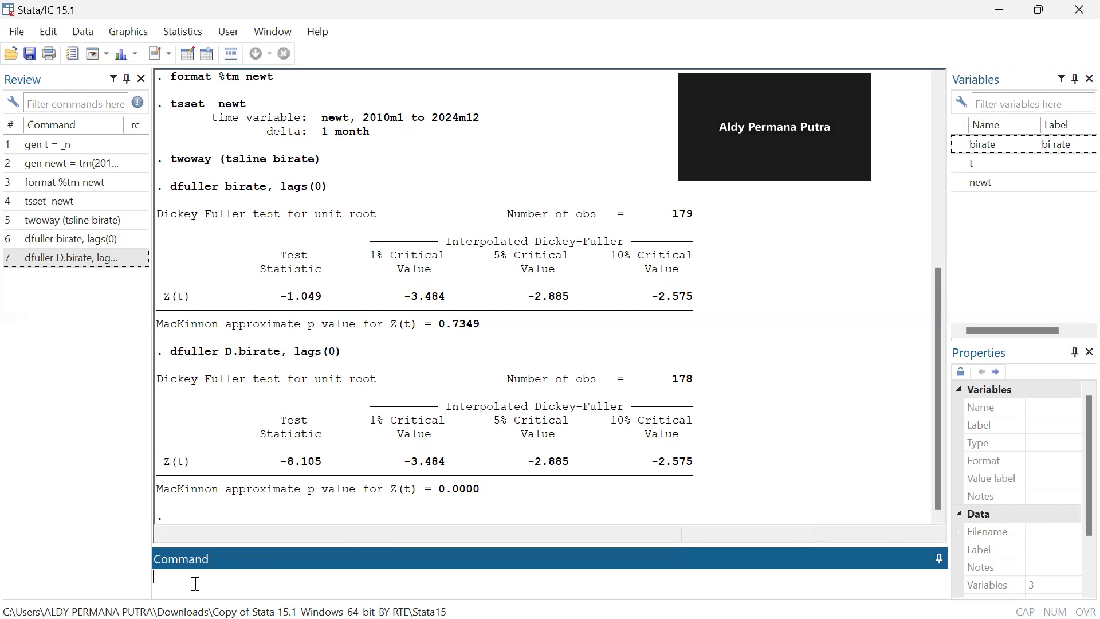
# Step: Plot the autocorrelations of the first-differenced BI rate with the command ac D.birate
pyautogui.write('ac')
pyautogui.press('capslock')
pyautogui.write('D.birate')
pyautogui.press('Return')
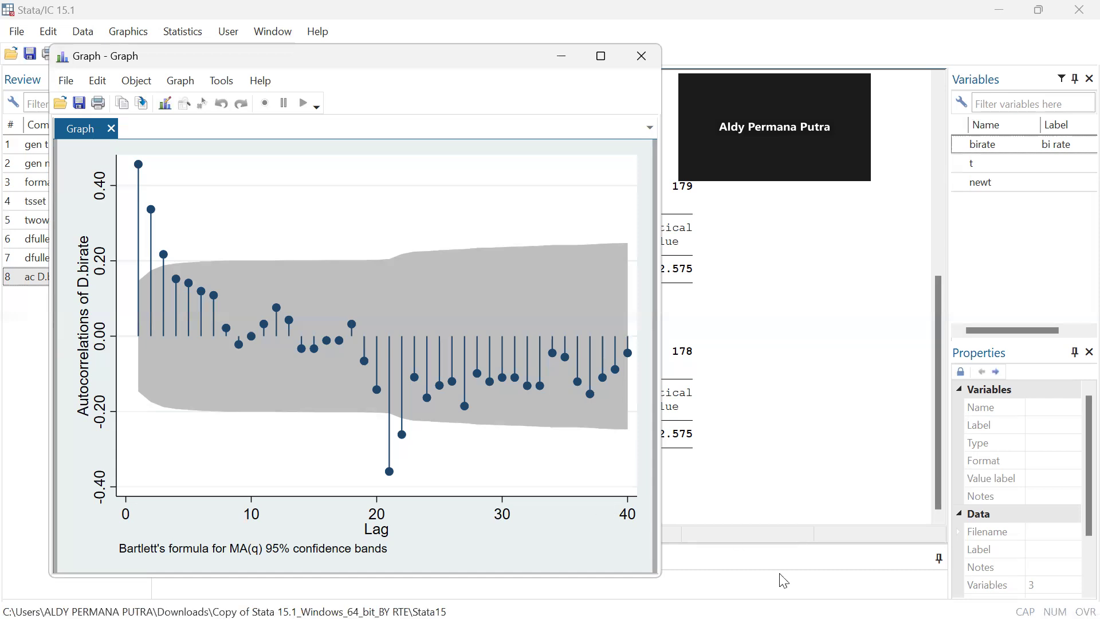
# Step: Return to the main Stata window and plot the partial autocorrelations of the differenced rate with the command pac D.birate
pyautogui.moveTo(730, 598)
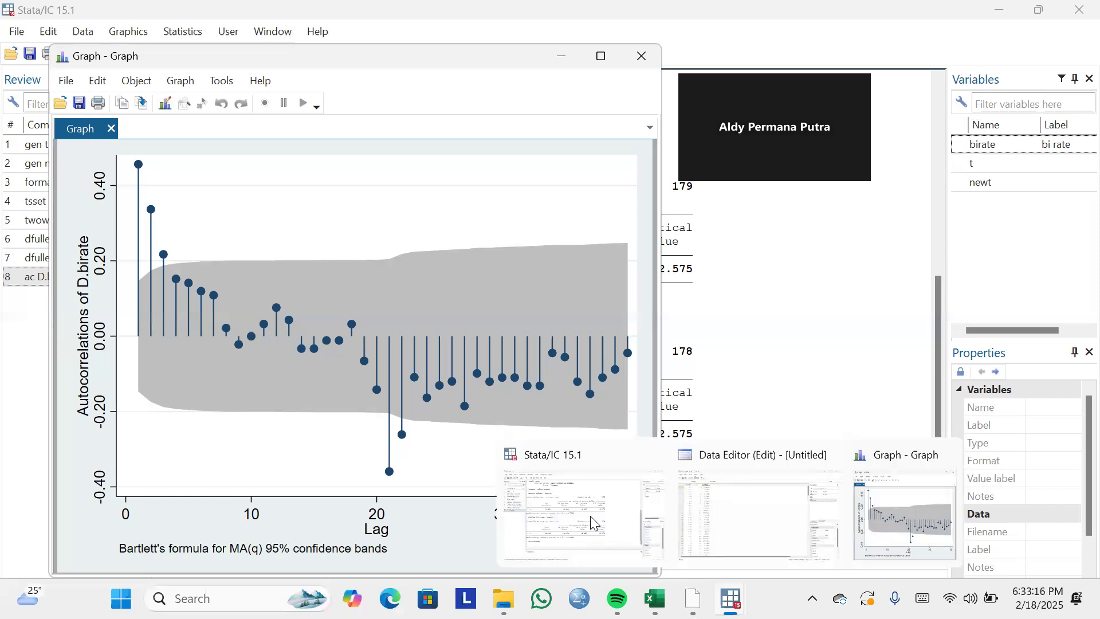
pyautogui.click(593, 523)
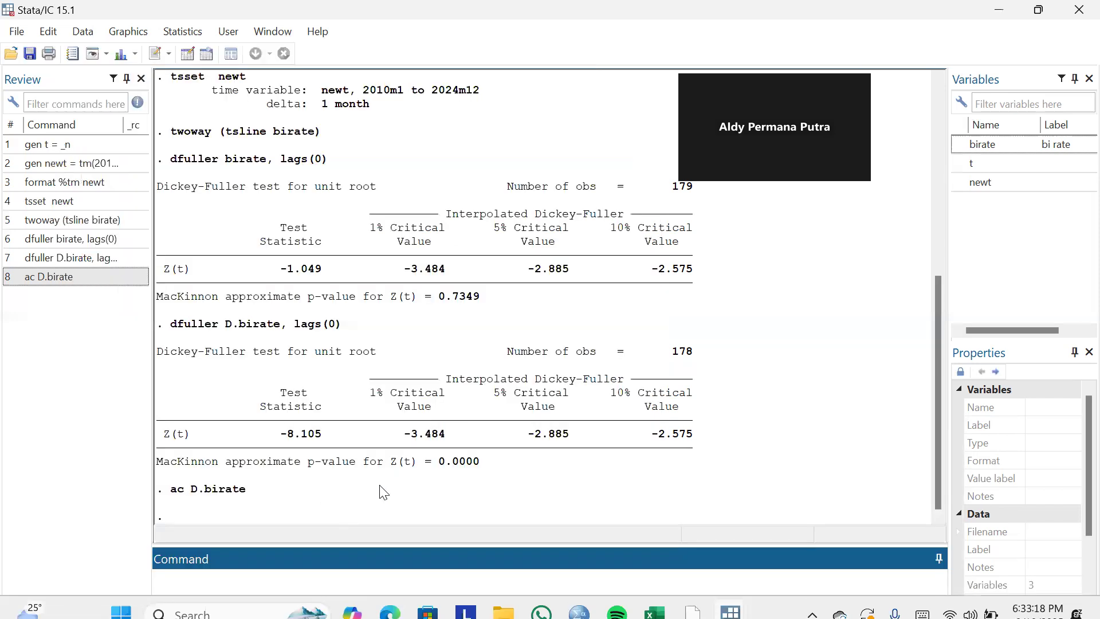
pyautogui.write('pac')
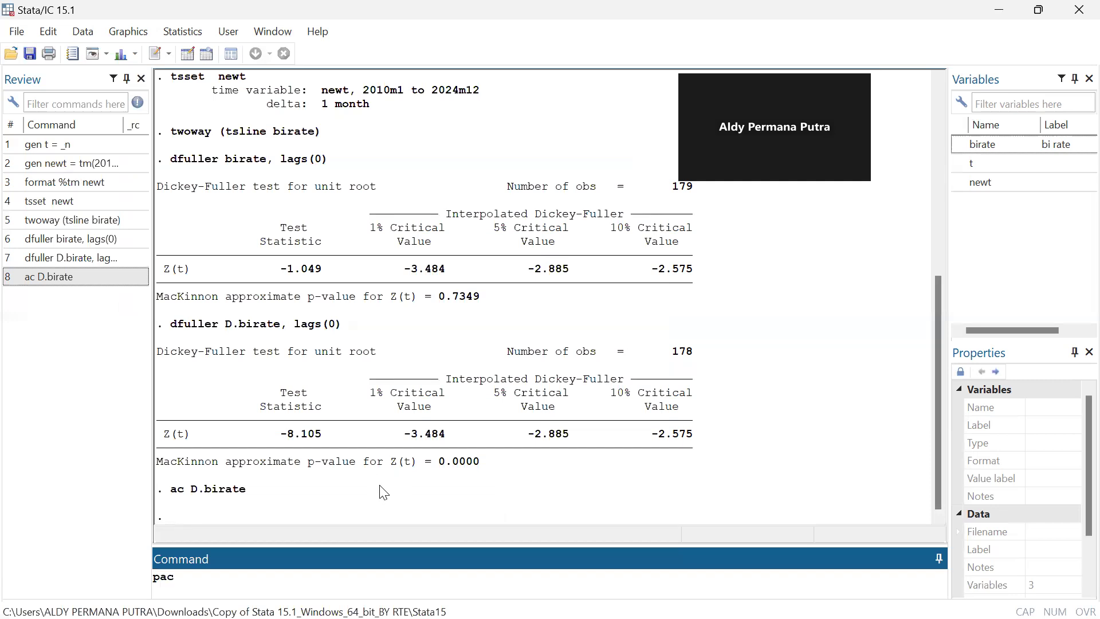
pyautogui.write('D')
pyautogui.press('BackSpace')
pyautogui.press('capslock')
pyautogui.write('D')
pyautogui.press('capslock')
pyautogui.write('birate')
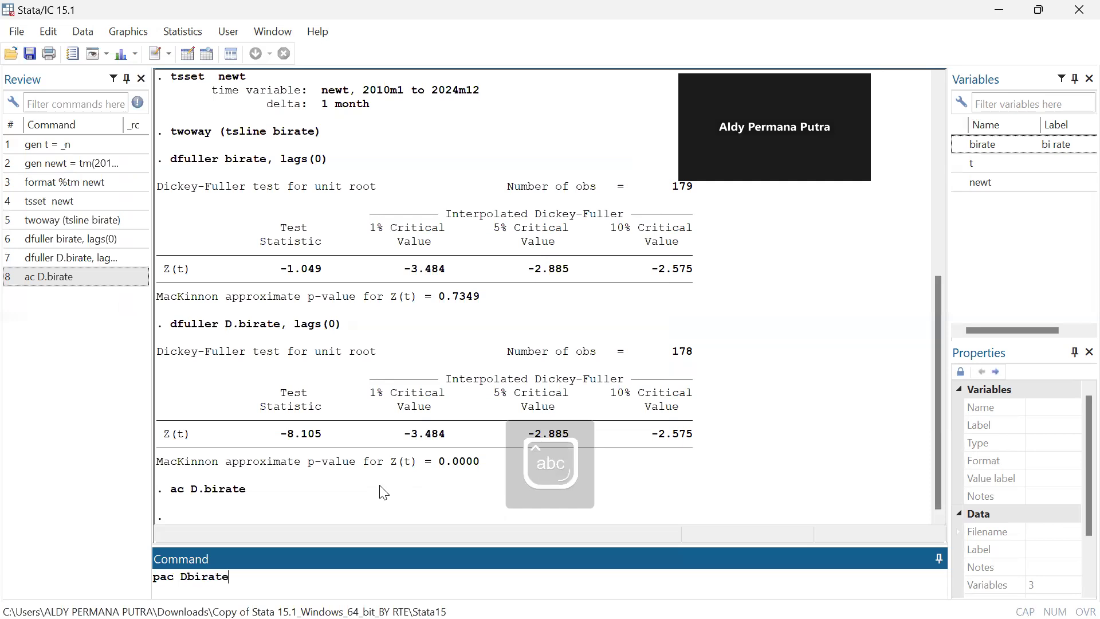
pyautogui.click(189, 576)
pyautogui.write('.')
pyautogui.press('Return')
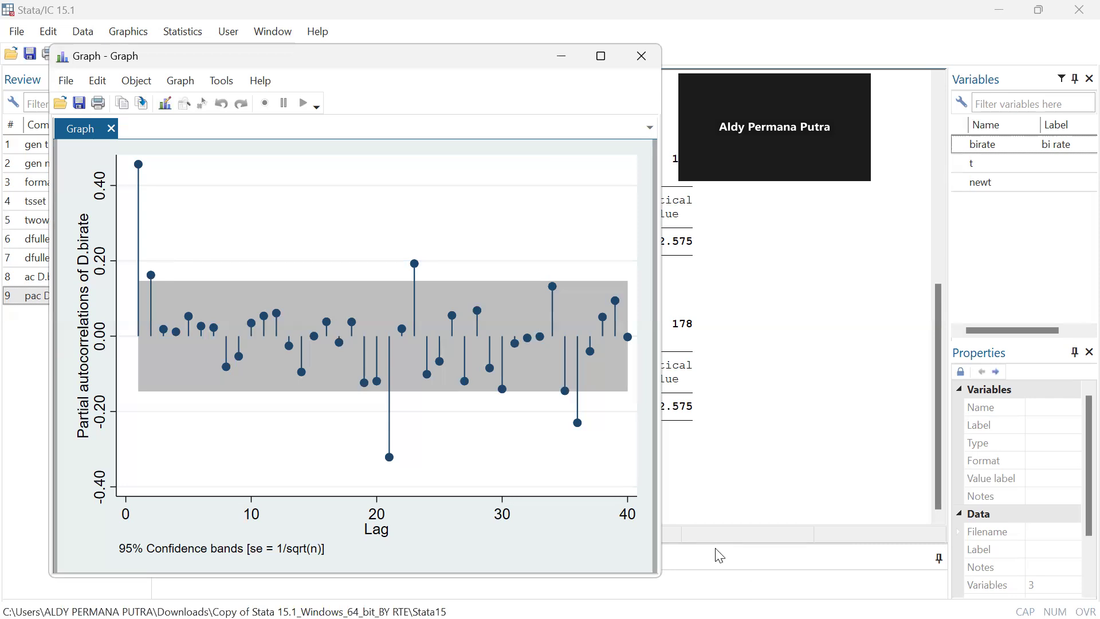
# Step: Return from the partial autocorrelation graph to the main Stata window
pyautogui.moveTo(716, 618)
pyautogui.moveTo(730, 598)
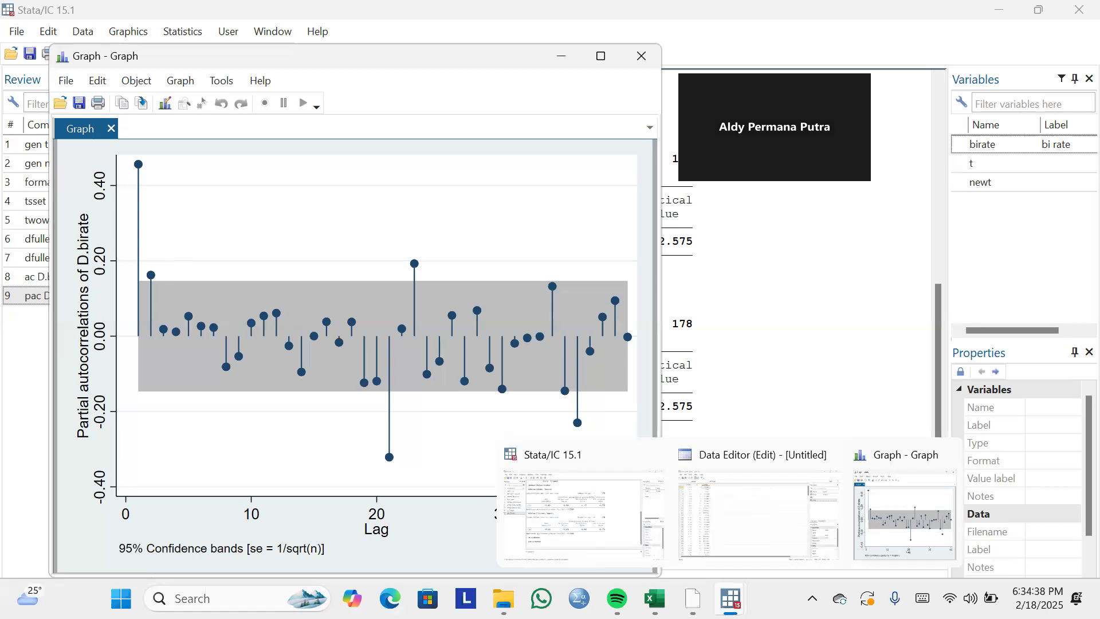
pyautogui.click(625, 548)
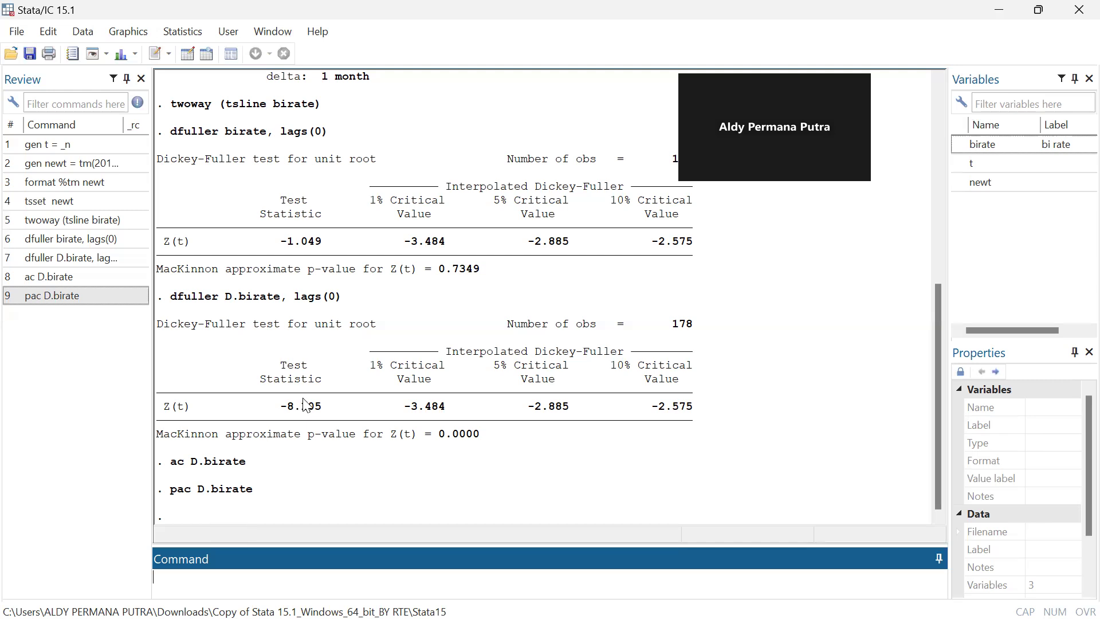
pyautogui.click(183, 39)
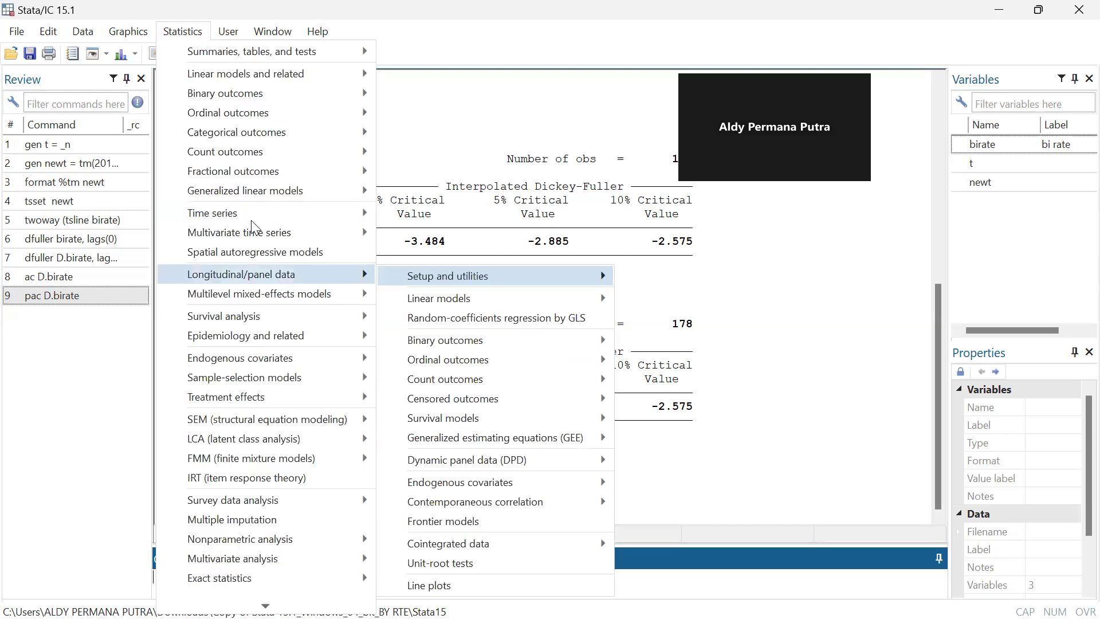
pyautogui.moveTo(254, 218)
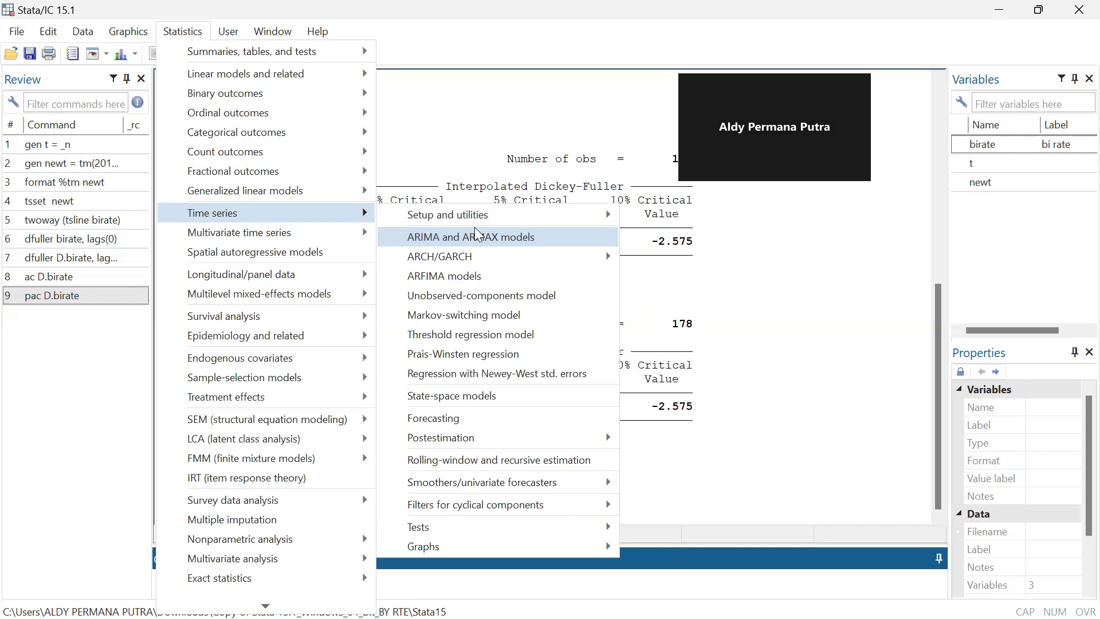
pyautogui.click(768, 347)
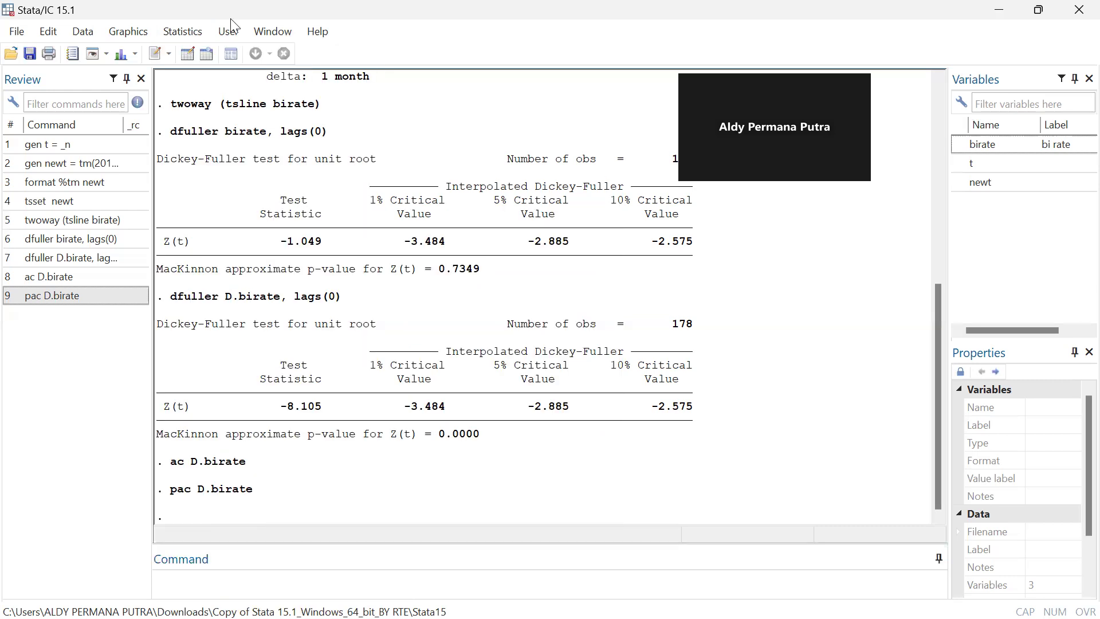
pyautogui.click(190, 32)
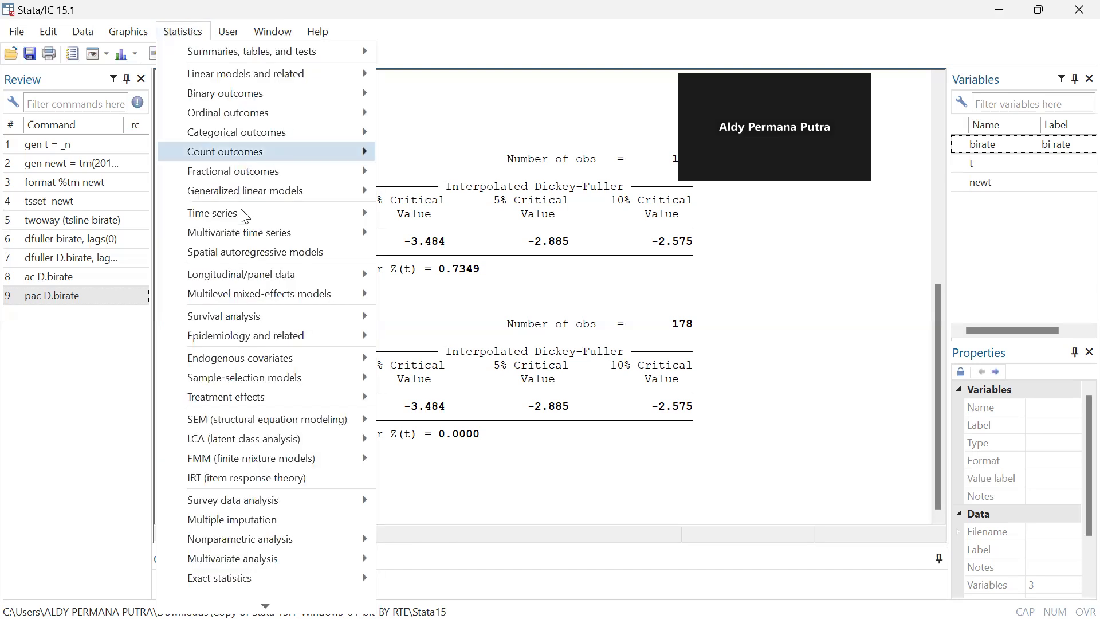
pyautogui.moveTo(245, 214)
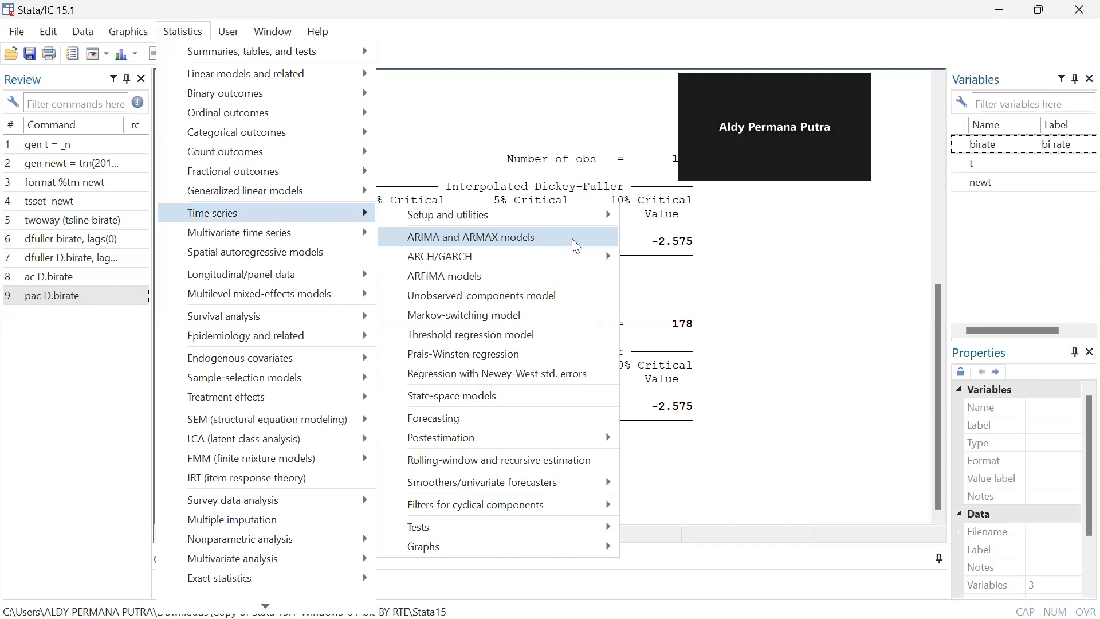
pyautogui.click(154, 542)
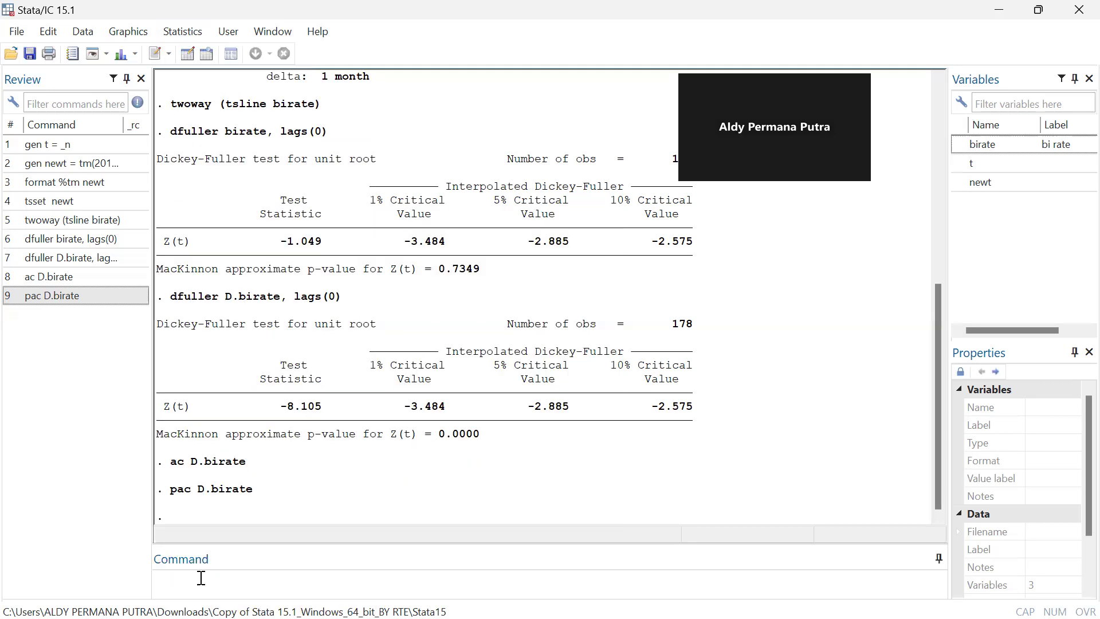
# Step: Fit an ARIMA model with orders 2,1,3 to the BI rate by running arima birate, arima(2,1,3) nolog
pyautogui.click(201, 578)
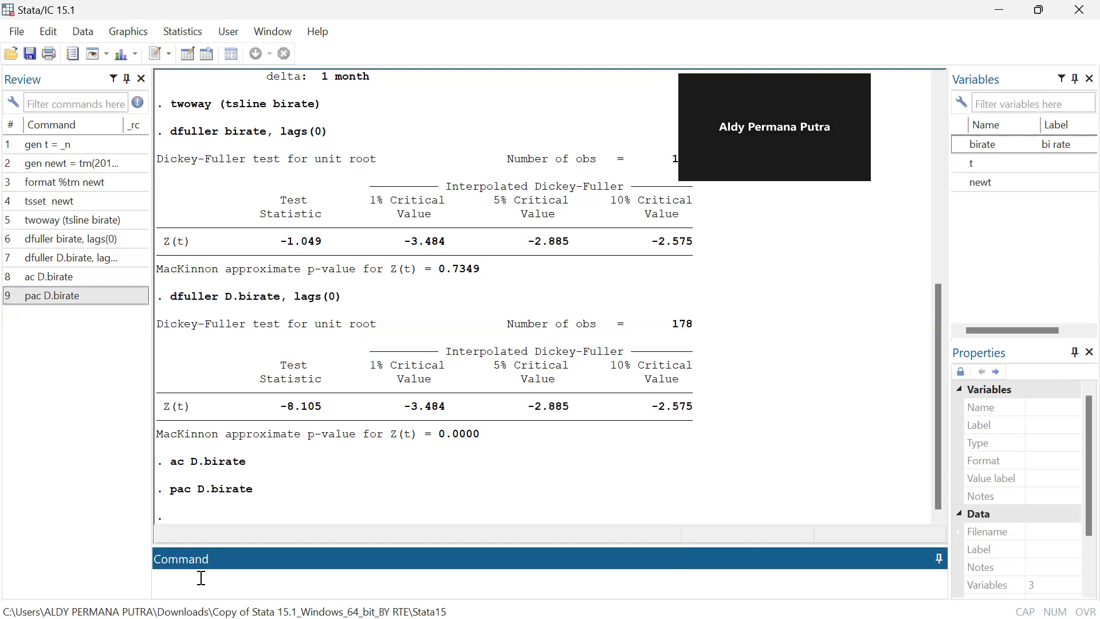
pyautogui.write('arima birate, arima')
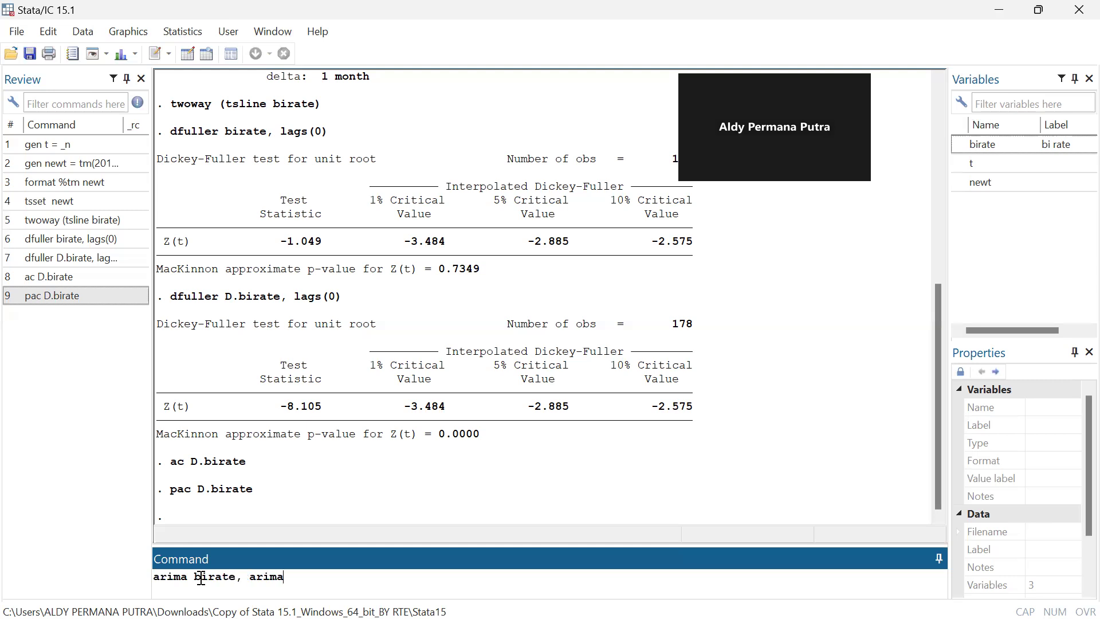
pyautogui.write('(')
pyautogui.write('2,')
pyautogui.press('BackSpace')
pyautogui.write('1,3)')
pyautogui.write('nolog')
pyautogui.click(334, 575)
pyautogui.press('Return')
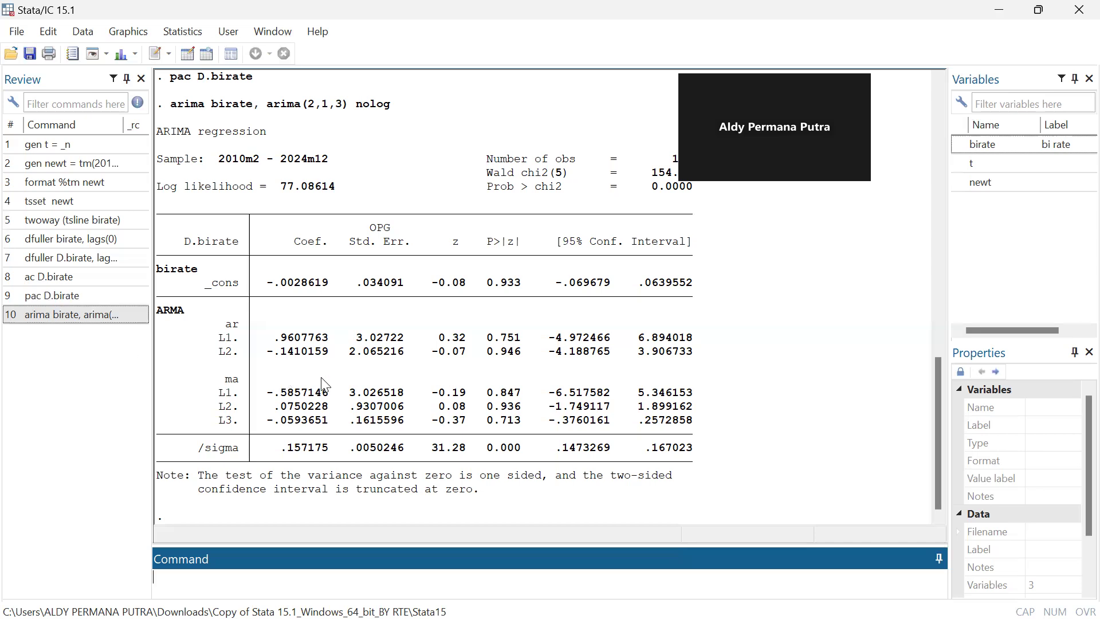
pyautogui.click(80, 315)
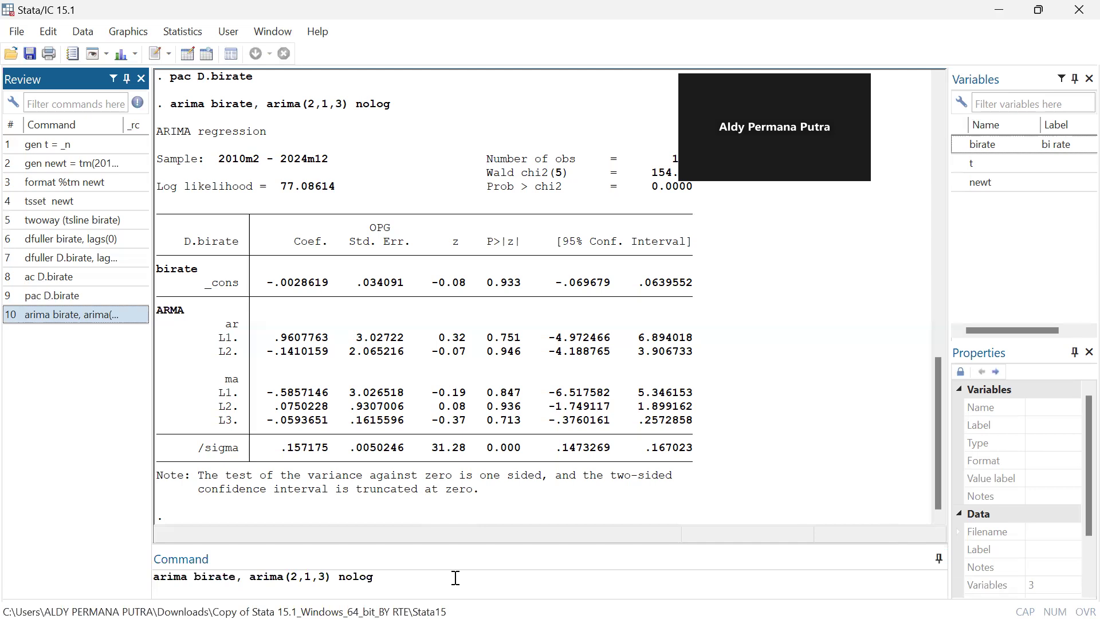
pyautogui.click(398, 580)
pyautogui.press('BackSpace')
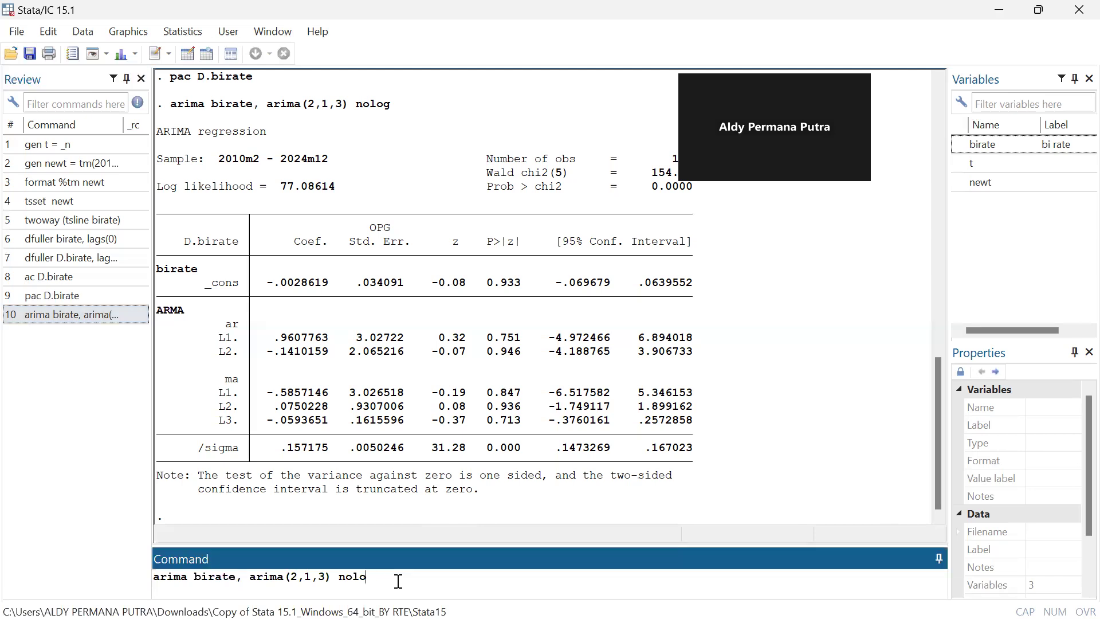
pyautogui.press('BackSpace')
pyautogui.press('BackSpace')
pyautogui.press('BackSpace')
pyautogui.press('BackSpace')
pyautogui.press('BackSpace')
pyautogui.press('BackSpace')
pyautogui.press('BackSpace')
pyautogui.press('BackSpace')
pyautogui.press('BackSpace')
pyautogui.press('BackSpace')
pyautogui.press('BackSpace')
pyautogui.press('BackSpace')
pyautogui.press('BackSpace')
pyautogui.press('BackSpace')
pyautogui.press('BackSpace')
pyautogui.press('BackSpace')
pyautogui.press('BackSpace')
pyautogui.press('BackSpace')
pyautogui.press('BackSpace')
pyautogui.press('BackSpace')
pyautogui.press('BackSpace')
pyautogui.press('BackSpace')
pyautogui.press('BackSpace')
pyautogui.press('BackSpace')
pyautogui.press('BackSpace')
pyautogui.press('BackSpace')
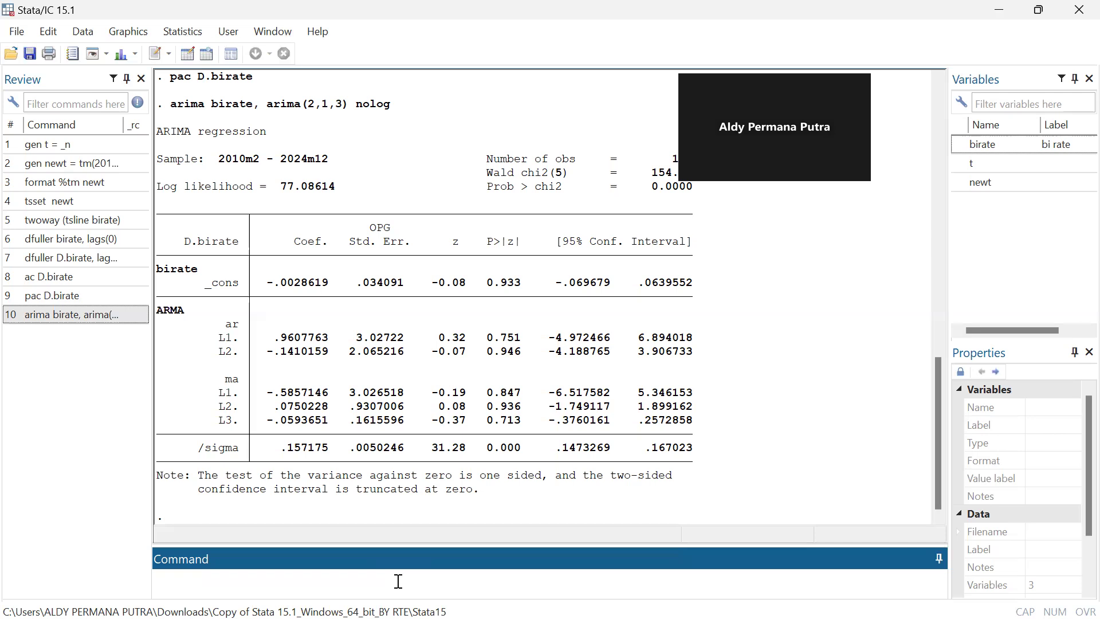
# Step: Compute the Akaike and Bayesian information criteria of the fitted ARIMA(2,1,3) model with the command estat ic
pyautogui.write('estac')
pyautogui.press('BackSpace')
pyautogui.write('t ic')
pyautogui.press('Return')
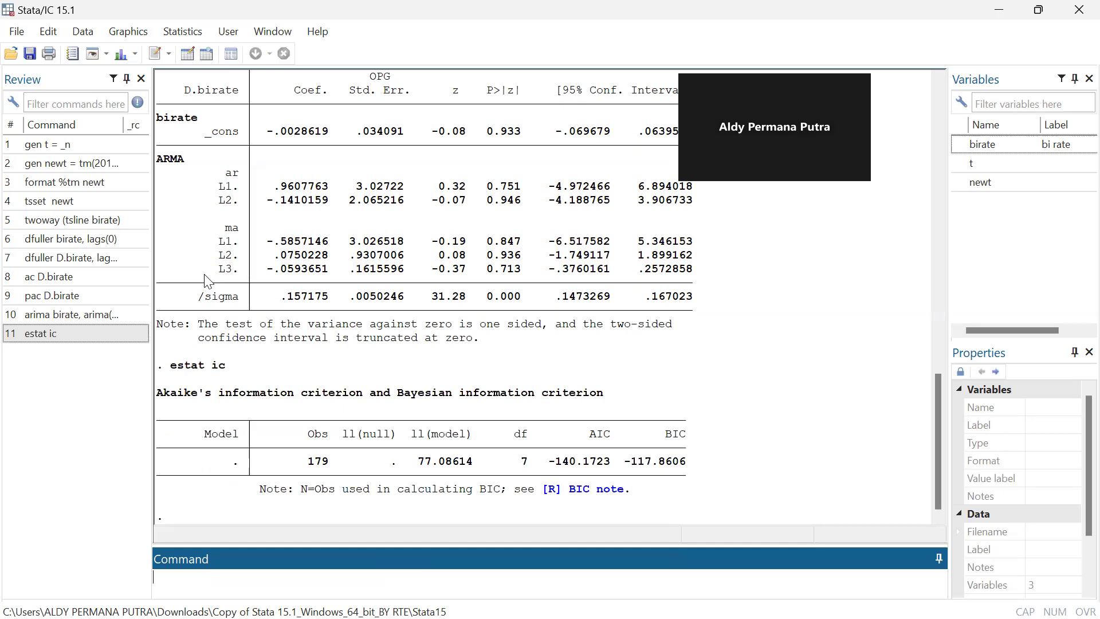
# Step: Reuse the earlier ARIMA command to fit arima(2,1,2) with nolog on birate, and compute its information criteria with estat ic
pyautogui.click(120, 315)
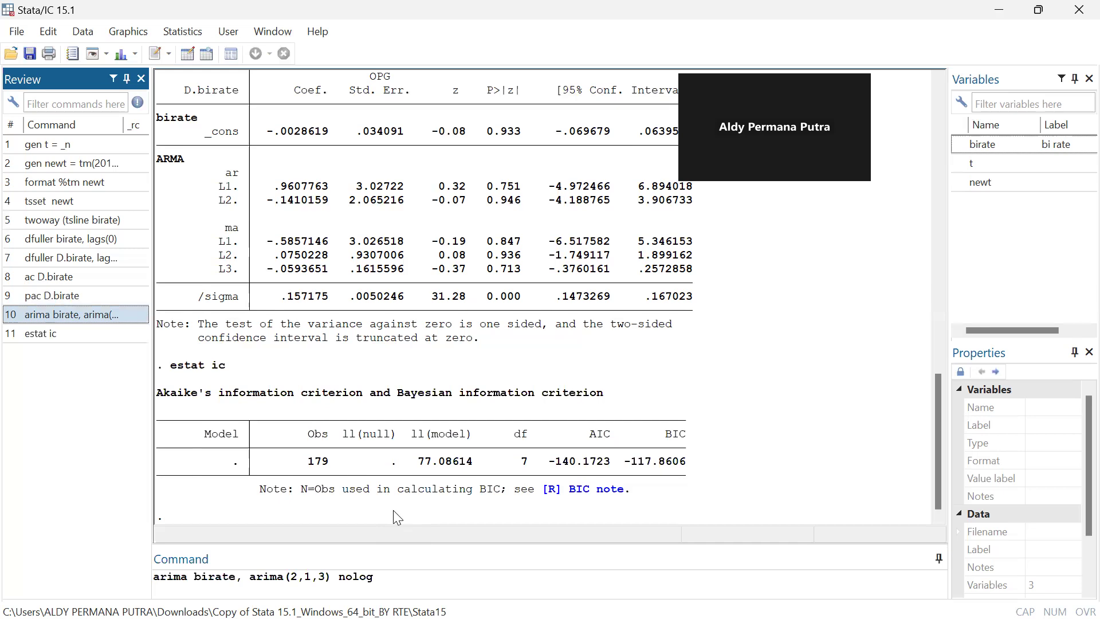
pyautogui.click(324, 577)
pyautogui.press('BackSpace')
pyautogui.write('2')
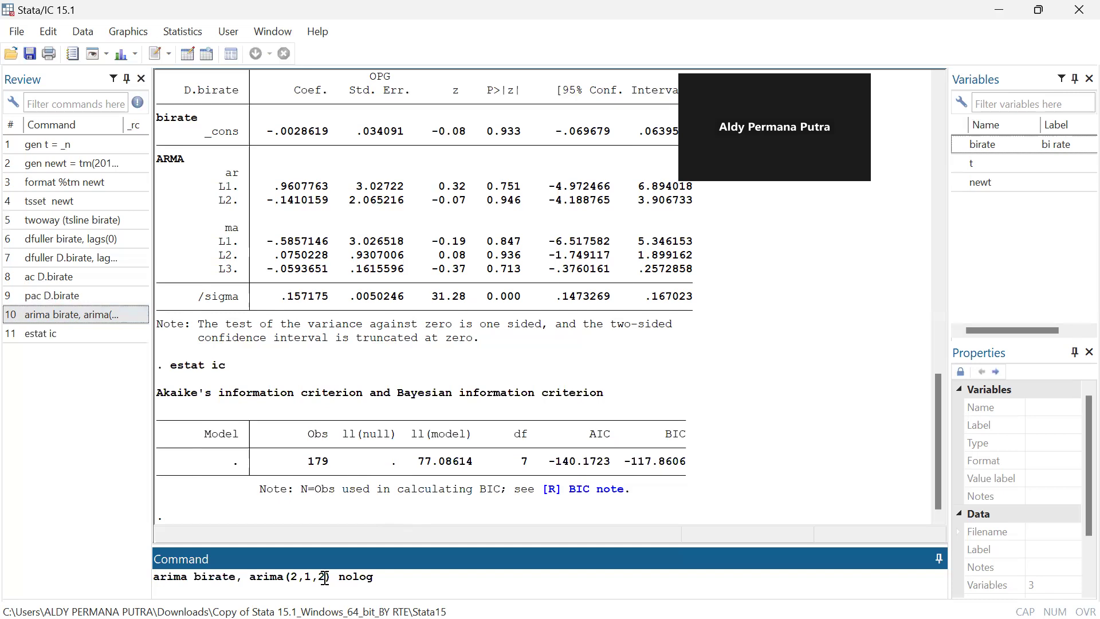
pyautogui.press('Return')
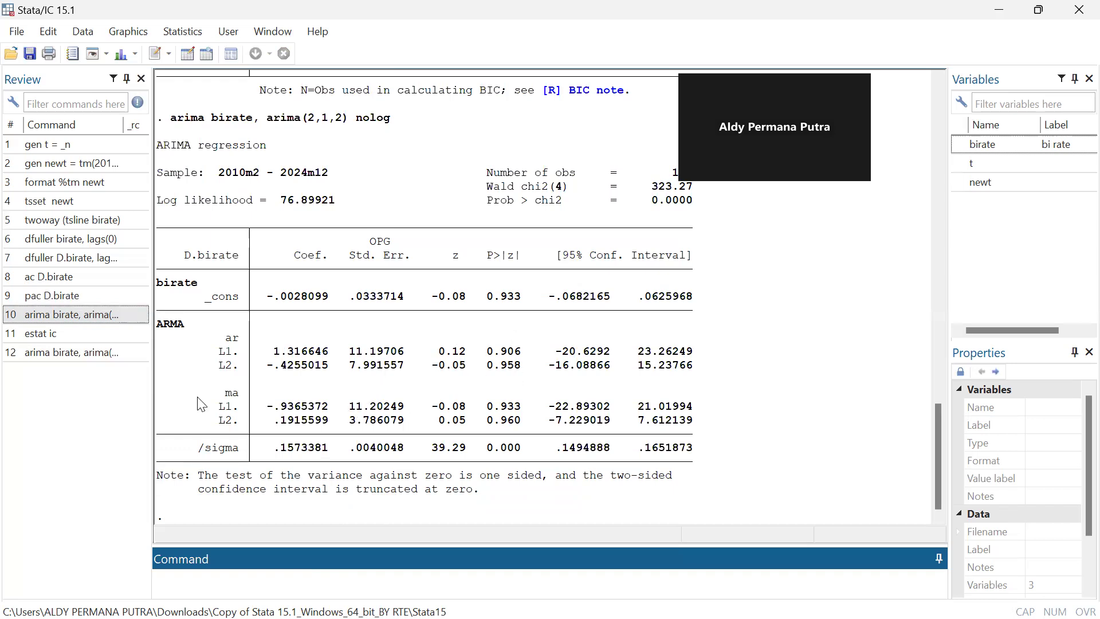
pyautogui.click(85, 333)
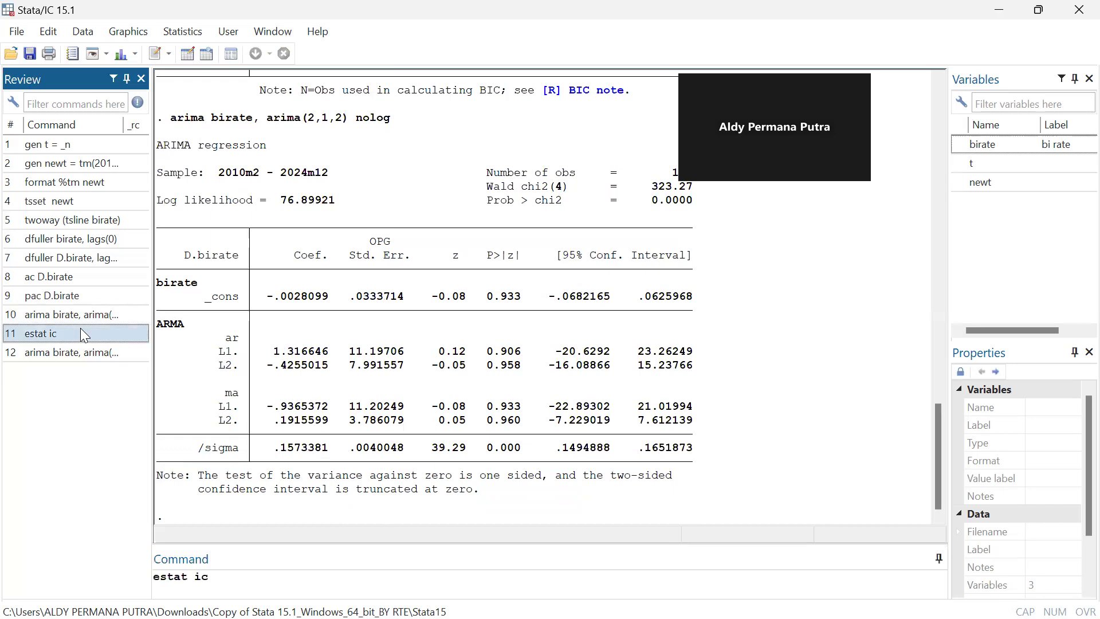
pyautogui.doubleClick(81, 330)
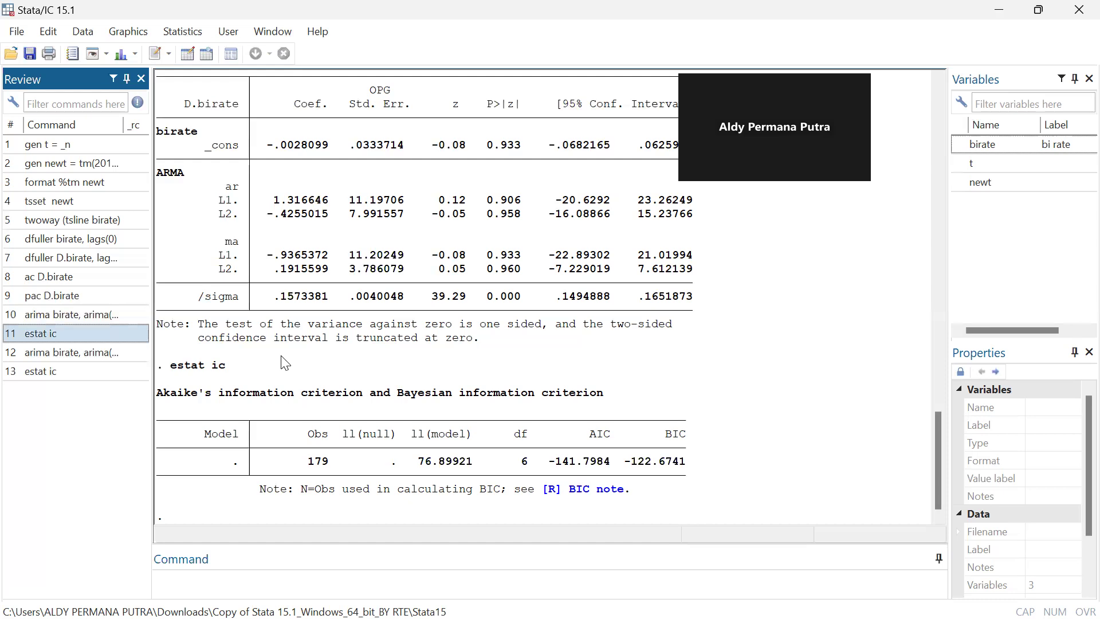
# Step: Reuse the last ARIMA command with the moving-average order reduced to 1, running arima birate, arima(2,1,1) nolog
pyautogui.click(57, 352)
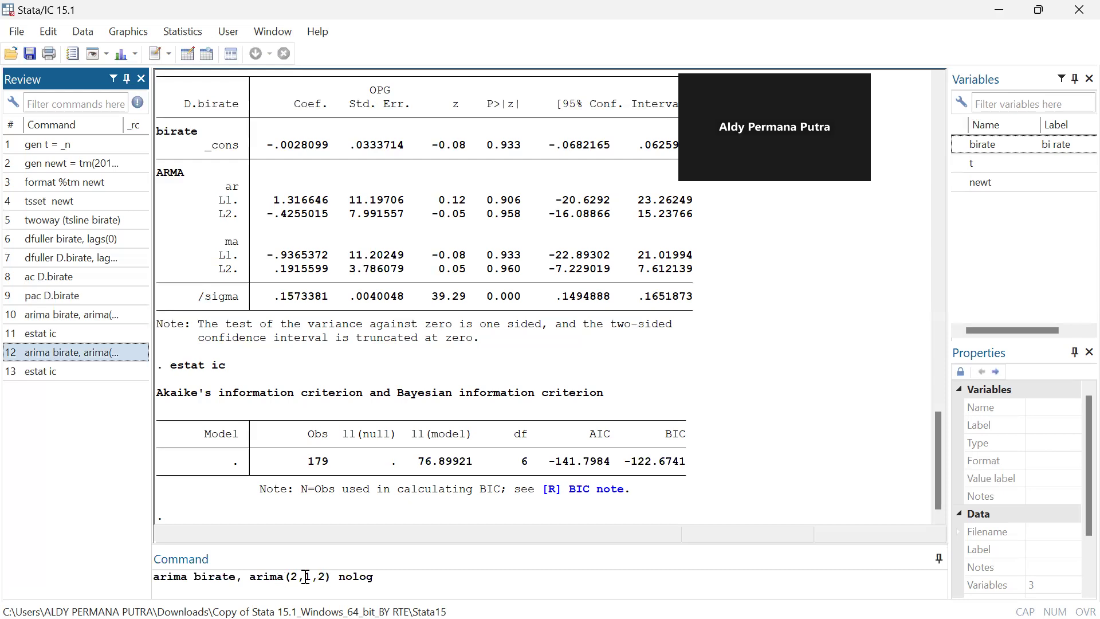
pyautogui.click(325, 576)
pyautogui.press('BackSpace')
pyautogui.write('1')
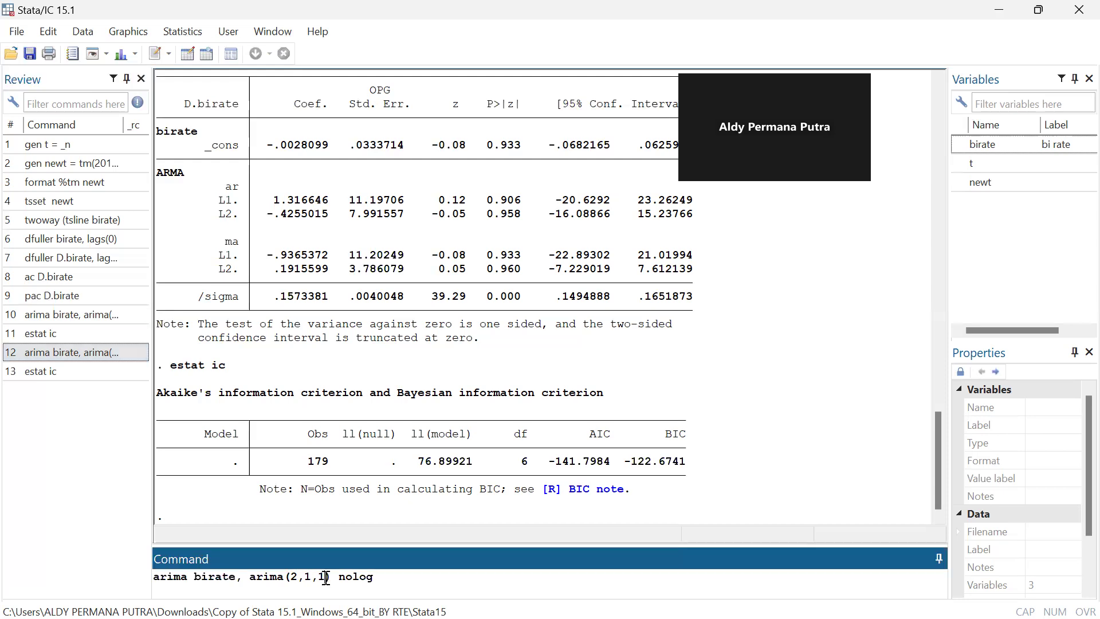
pyautogui.press('Return')
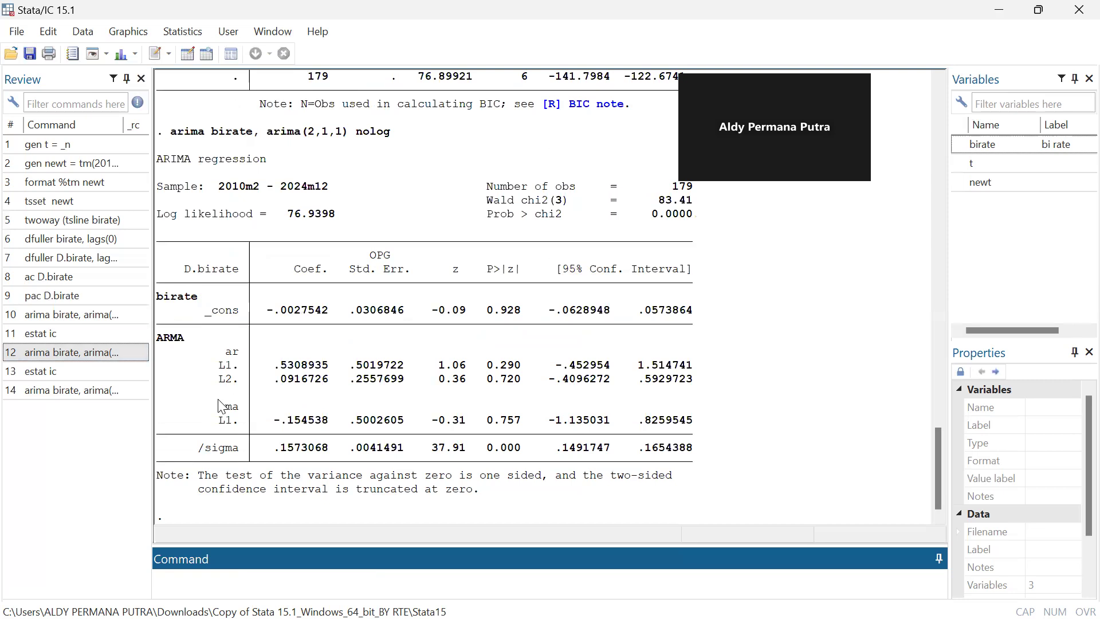
# Step: Refit the BI rate model with the autoregressive order set to 1, as arima(1,1,1) nolog, and run estat ic on it
pyautogui.click(76, 391)
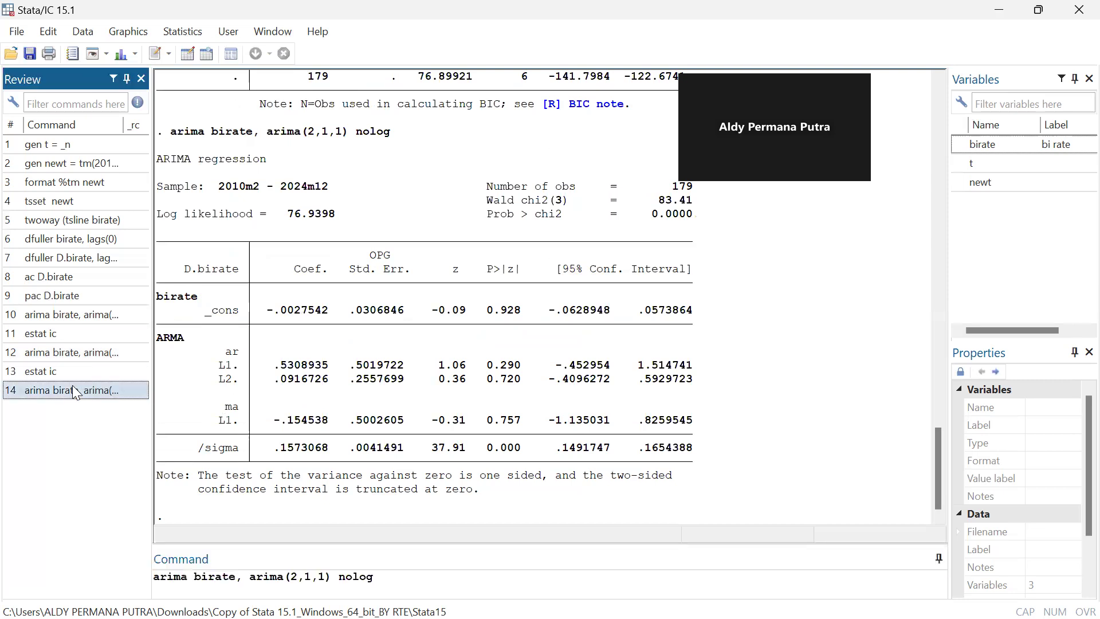
pyautogui.click(299, 576)
pyautogui.press('BackSpace')
pyautogui.write('1')
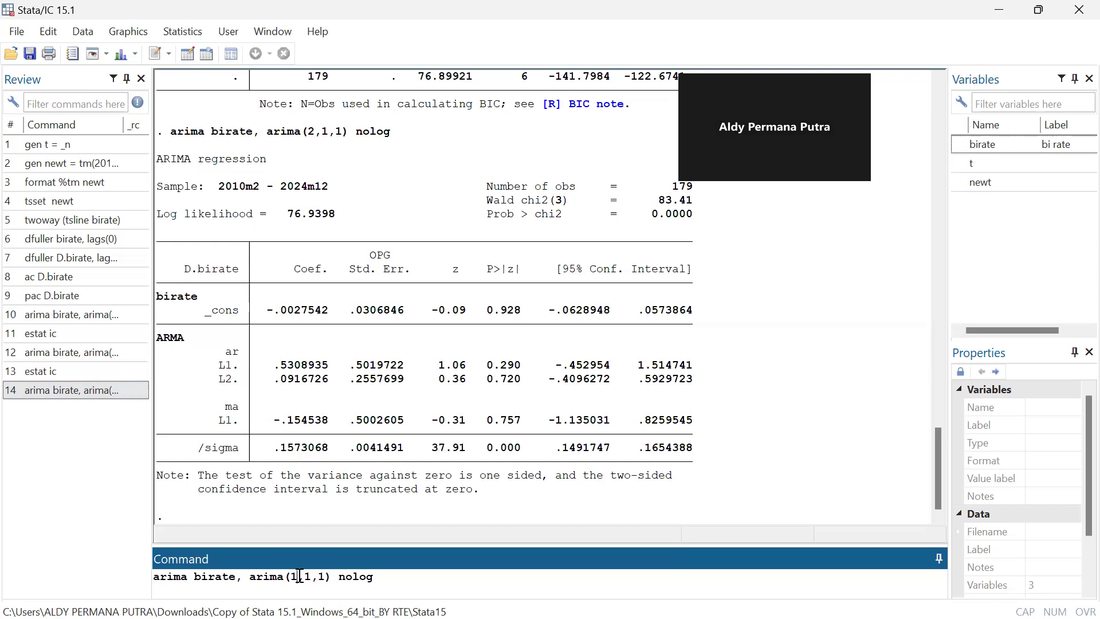
pyautogui.press('Return')
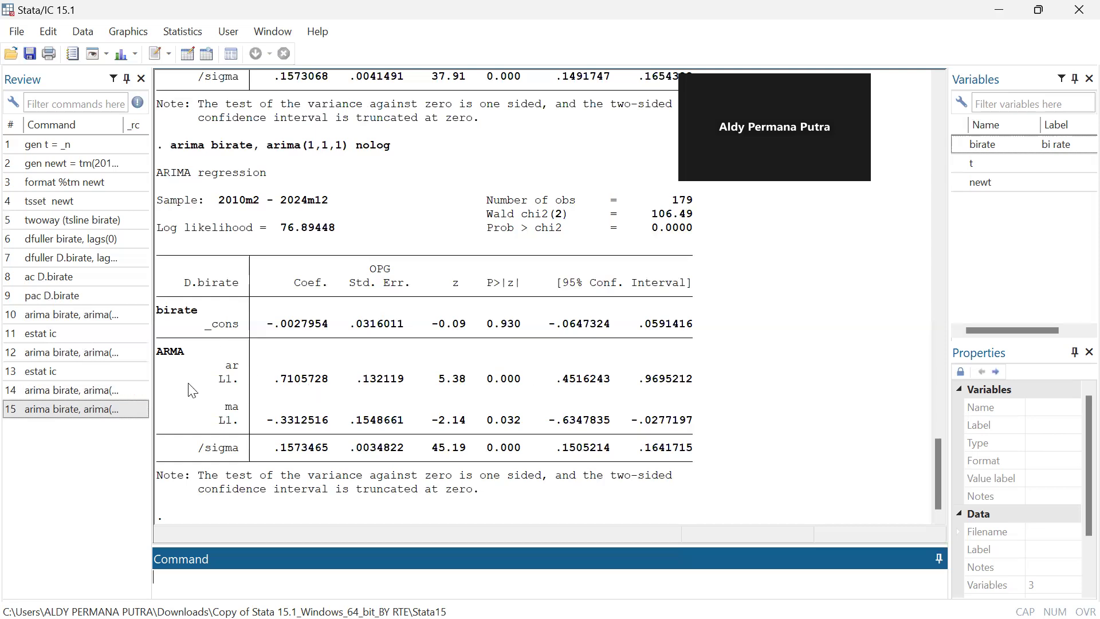
pyautogui.click(96, 373)
pyautogui.doubleClick(92, 371)
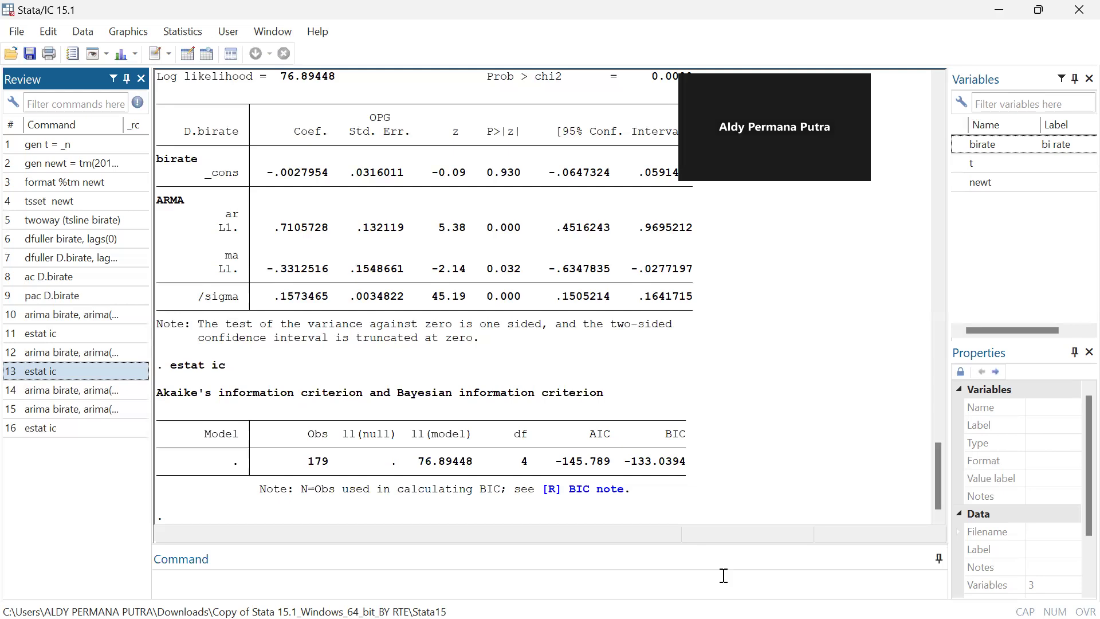
# Step: Add 6 observations to the end of the time-series dataset with the tsappend dialog
pyautogui.moveTo(730, 599)
pyautogui.click(196, 33)
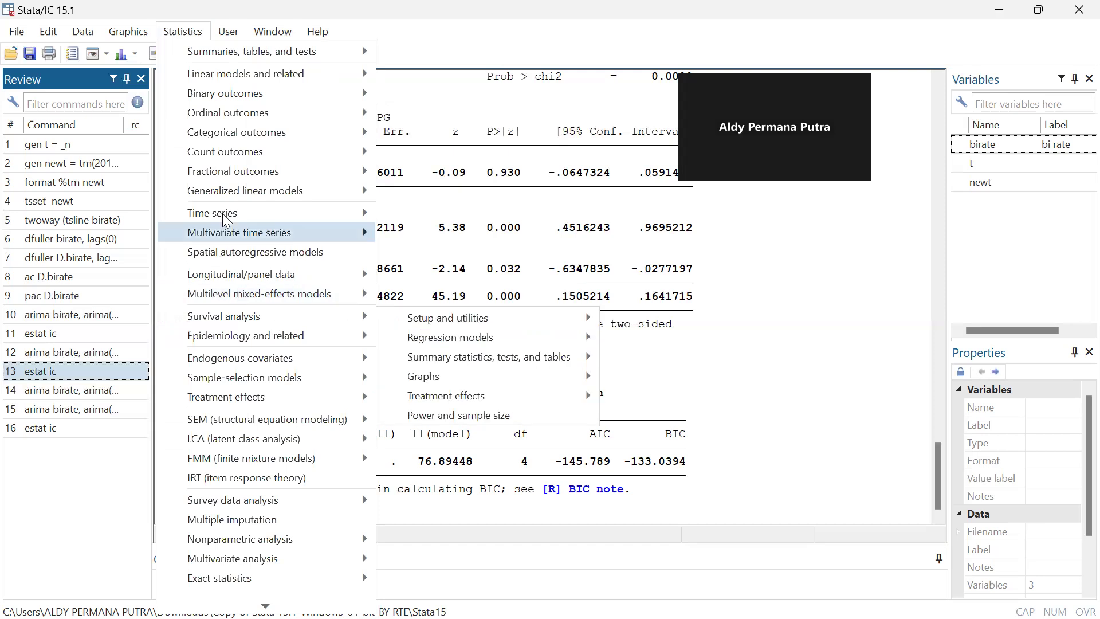
pyautogui.moveTo(222, 213)
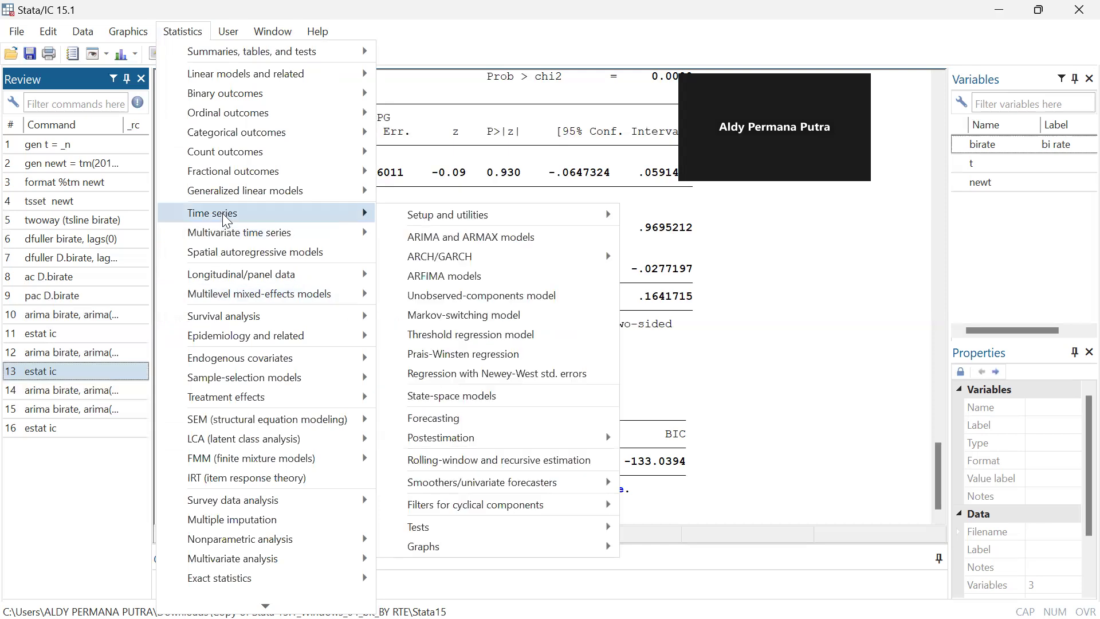
pyautogui.moveTo(446, 218)
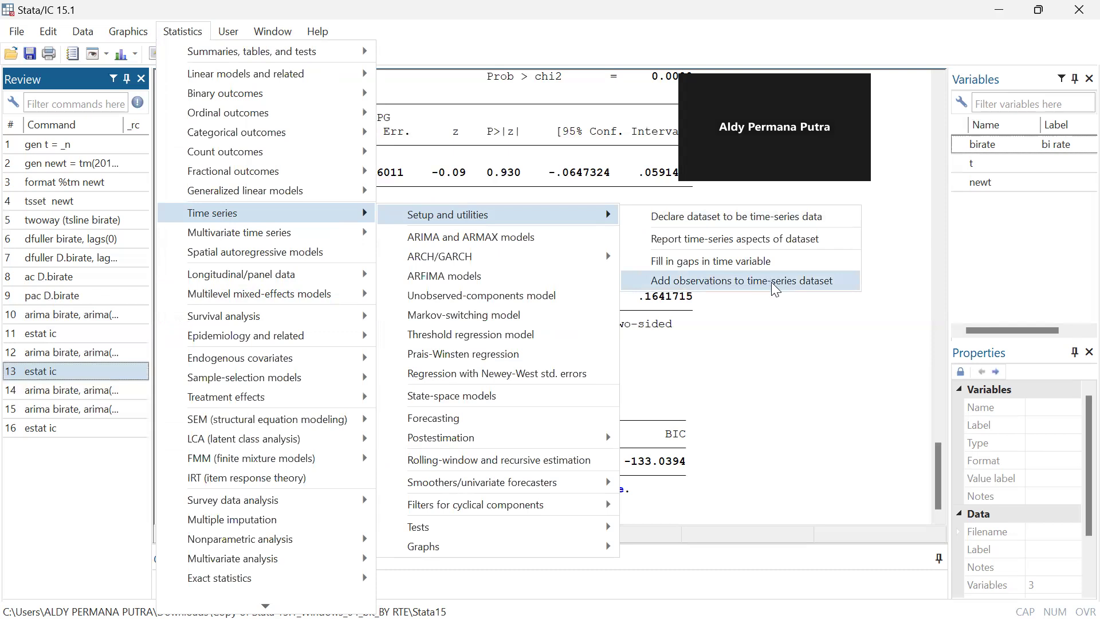
pyautogui.click(807, 294)
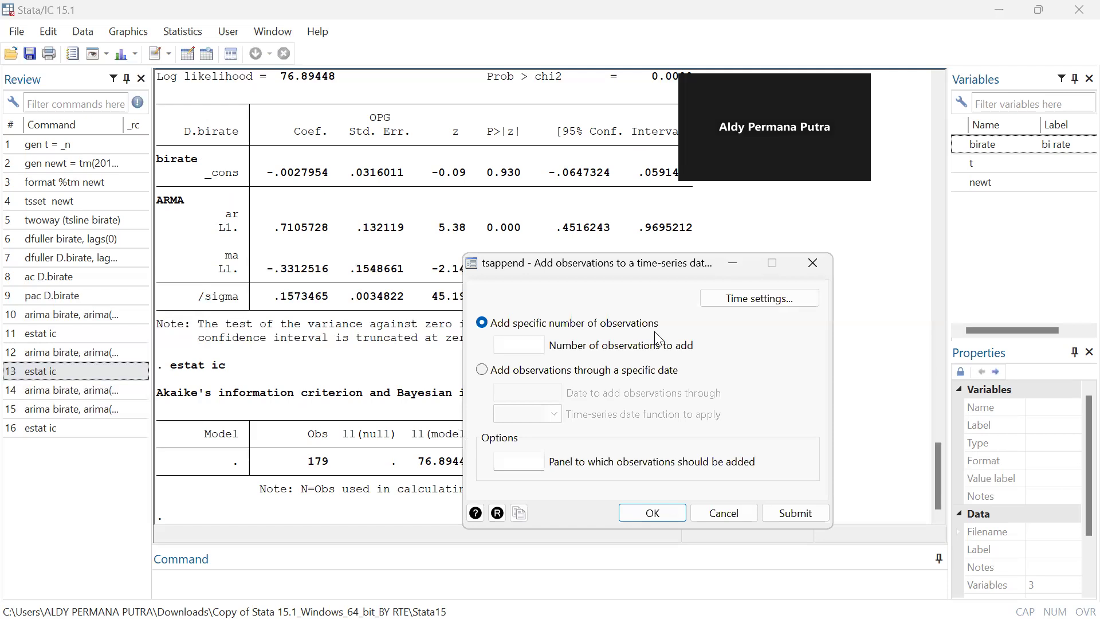
pyautogui.click(513, 346)
pyautogui.write('6')
pyautogui.click(664, 512)
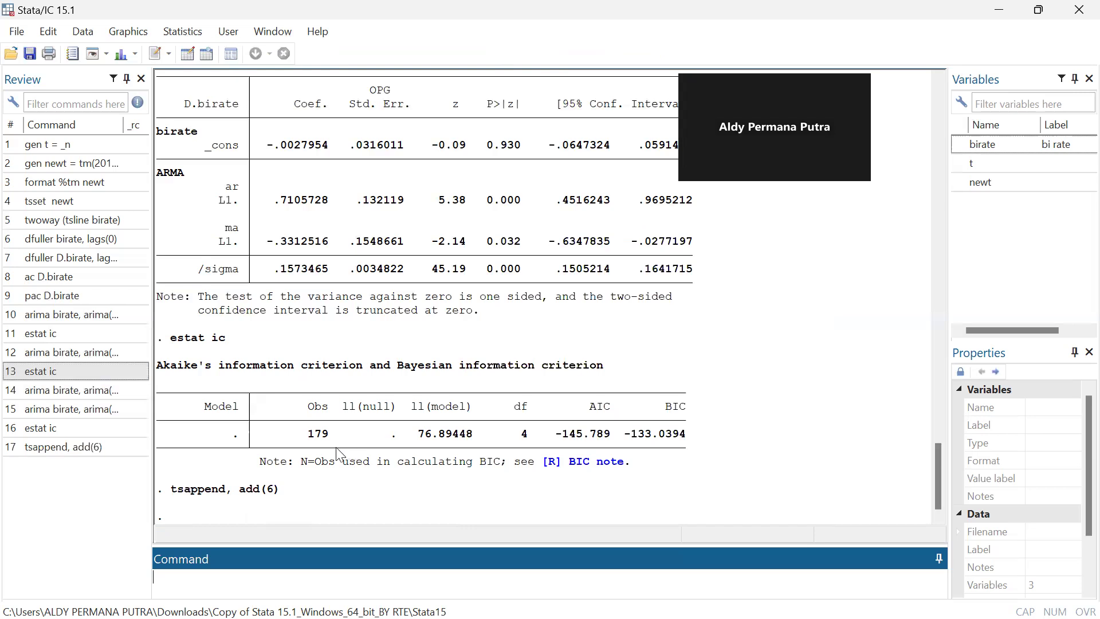
# Step: Rerun the previous arima birate, arima(1,1,1) nolog command on the extended dataset and get ready to enter another command
pyautogui.click(103, 415)
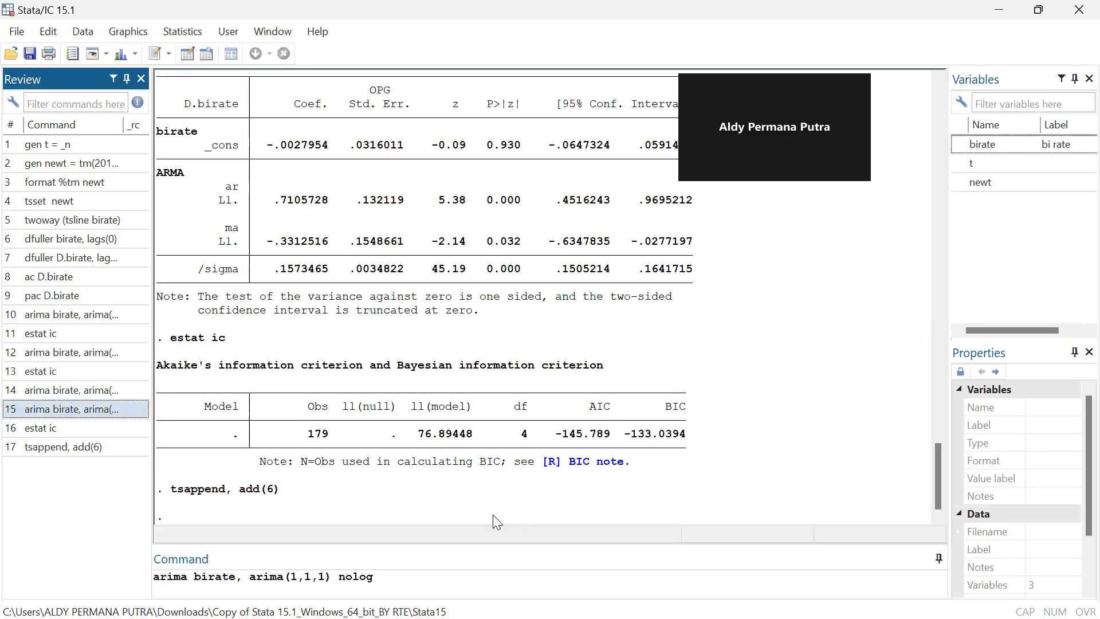
pyautogui.press('Return')
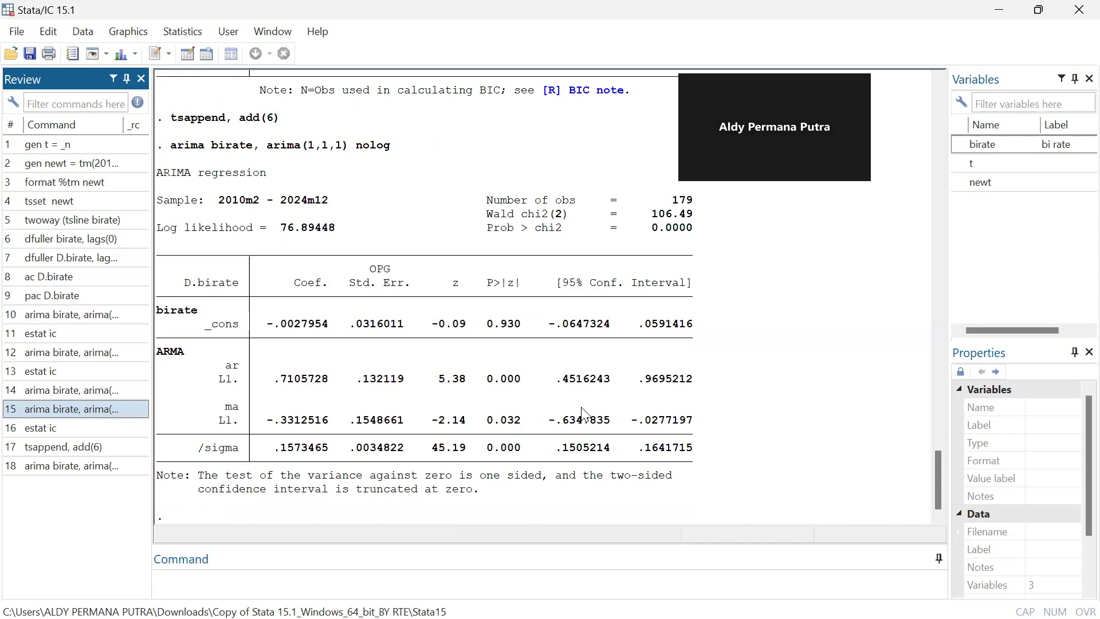
pyautogui.click(182, 575)
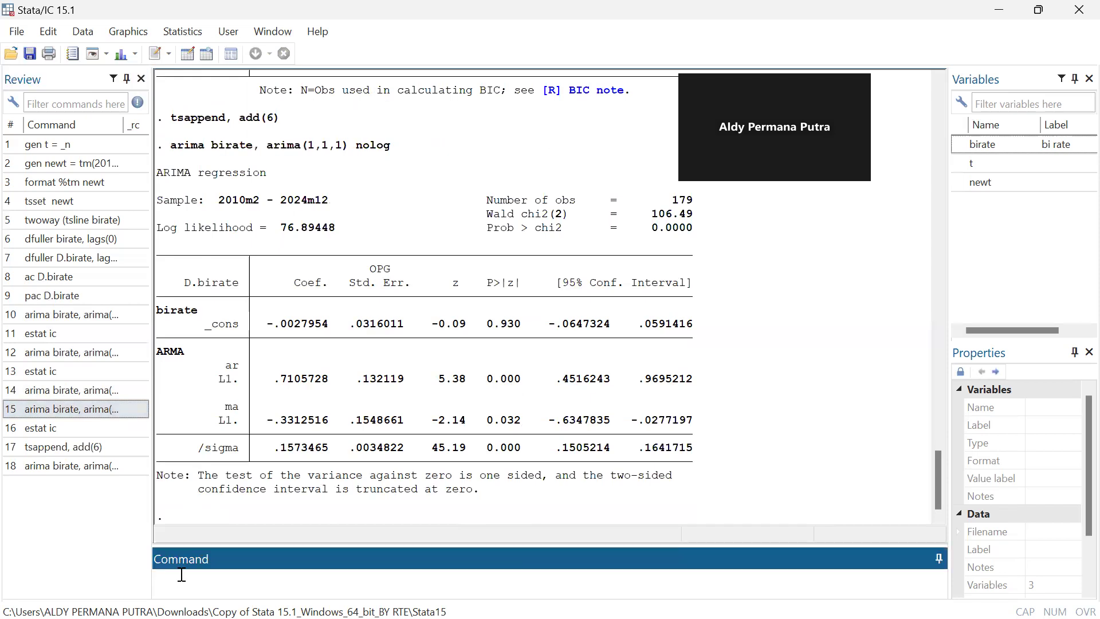
# Step: Generate the dynamic forecast variable fcbirate from January 2025 by running predict fcbirate, y dyna(tm(2025m1))
pyautogui.write('predict fcbirate, y dynemic')
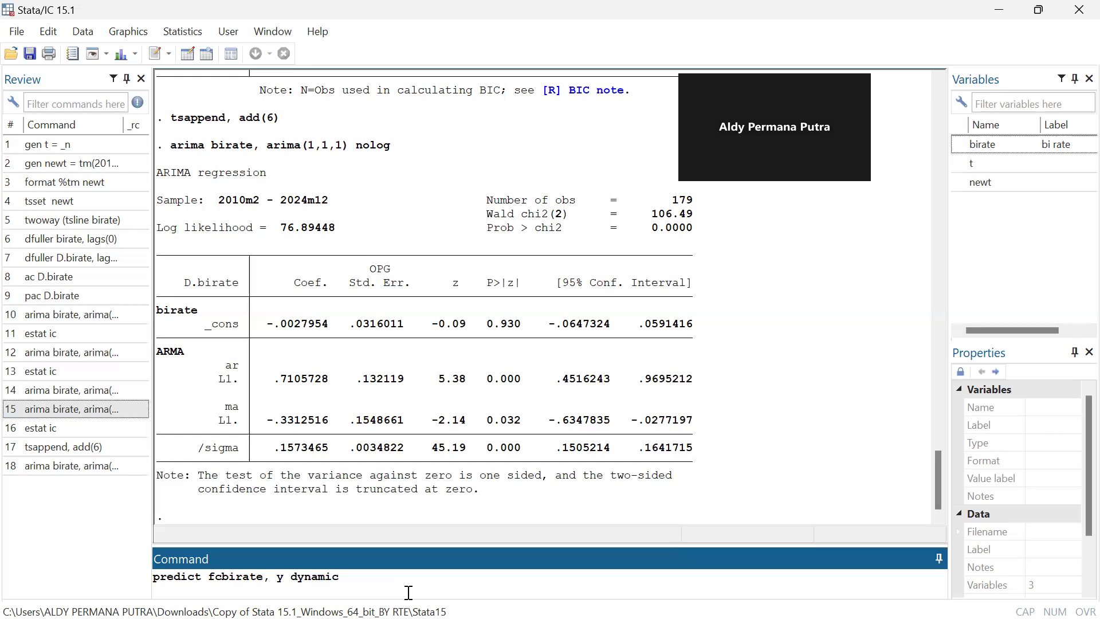
pyautogui.write('(')
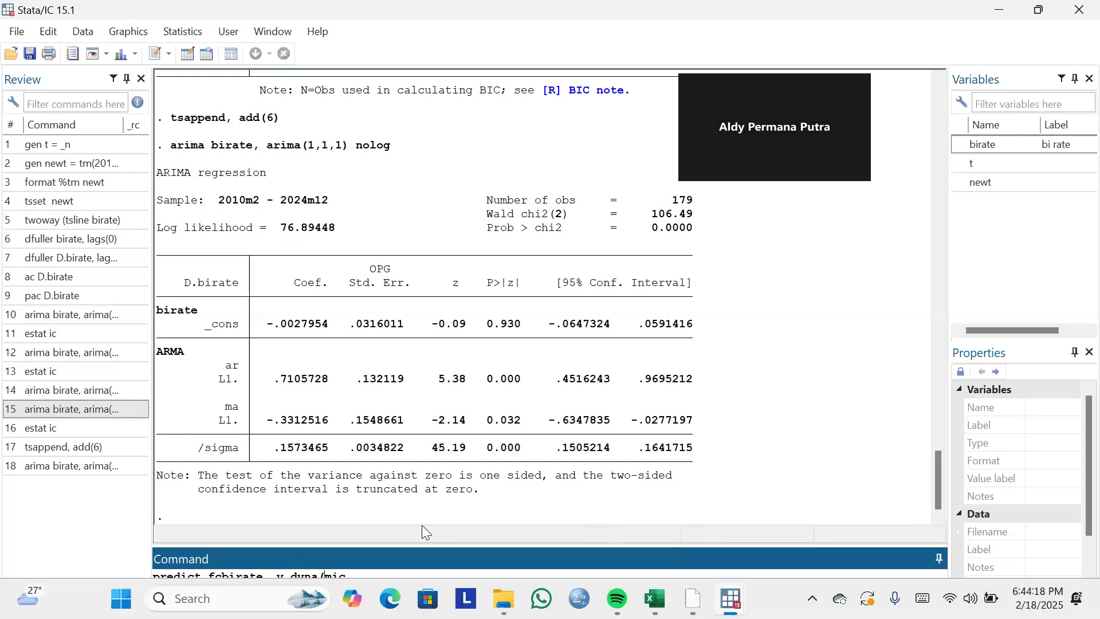
pyautogui.press('BackSpace')
pyautogui.press('BackSpace')
pyautogui.press('BackSpace')
pyautogui.press('BackSpace')
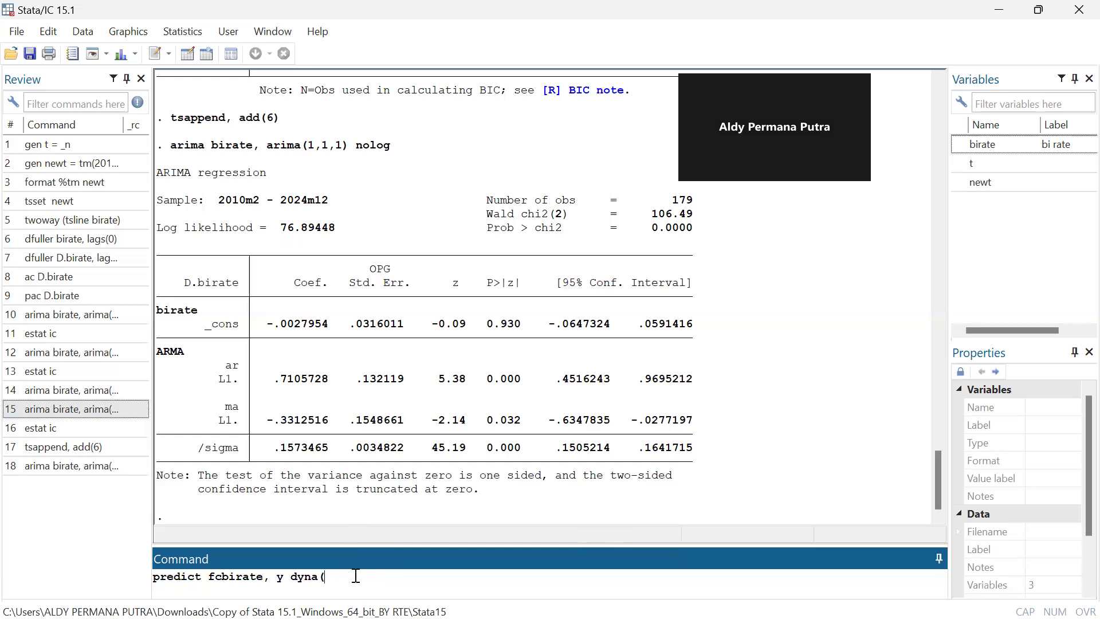
pyautogui.write('tm')
pyautogui.write('2025m1')
pyautogui.write(')')
pyautogui.press('Return')
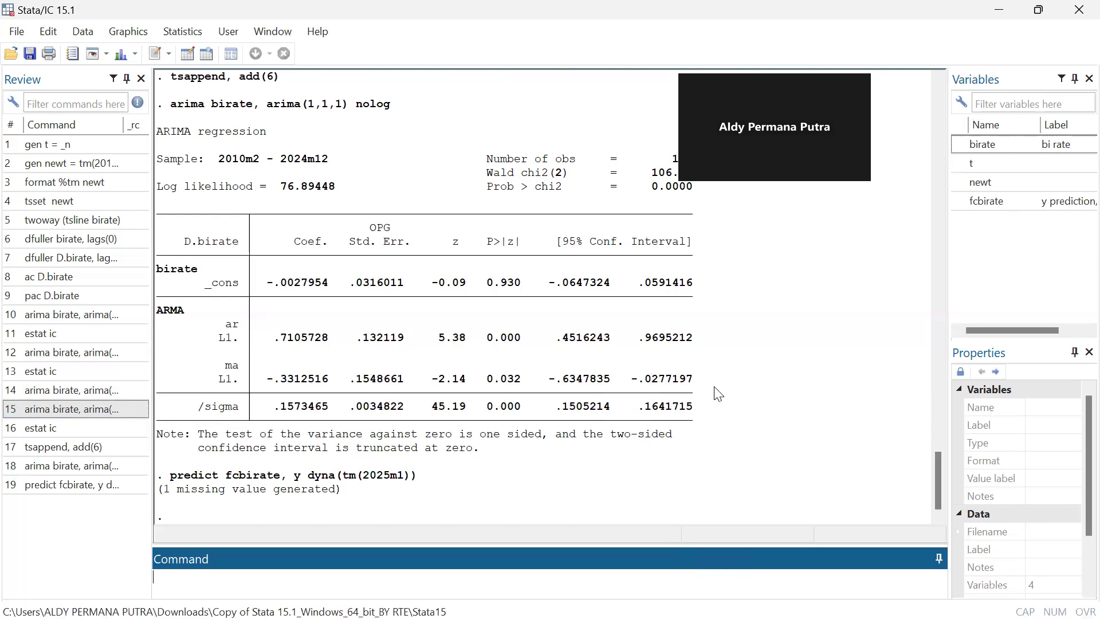
# Step: Examine the fcbirate predictions against the actual birate values in the Data Editor, including the forecast months 2025m1 to 2025m6
pyautogui.moveTo(692, 598)
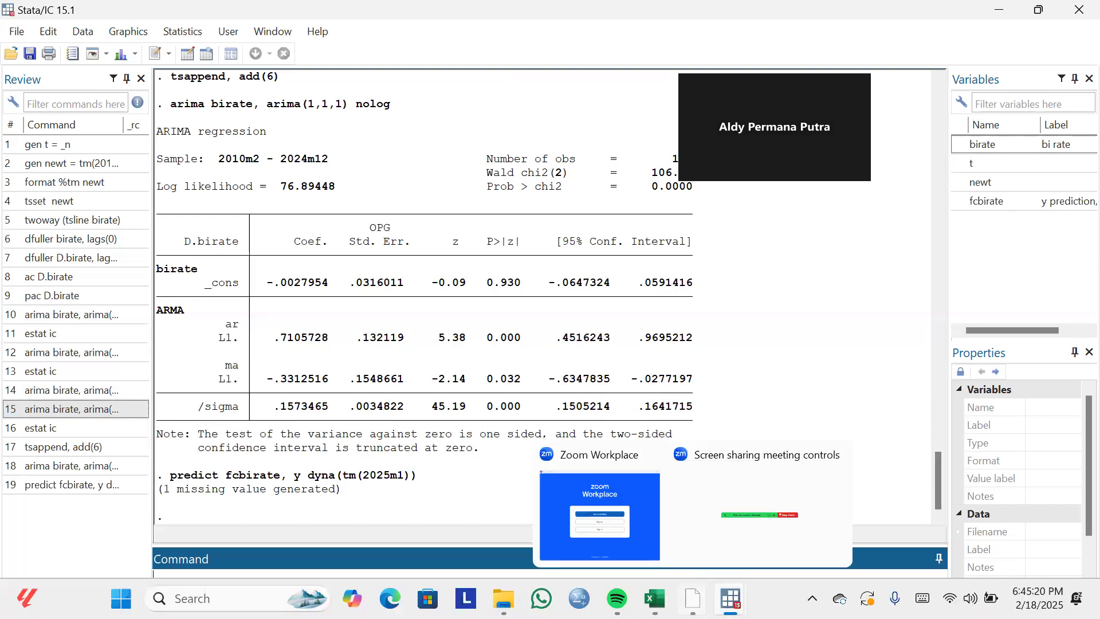
pyautogui.moveTo(731, 598)
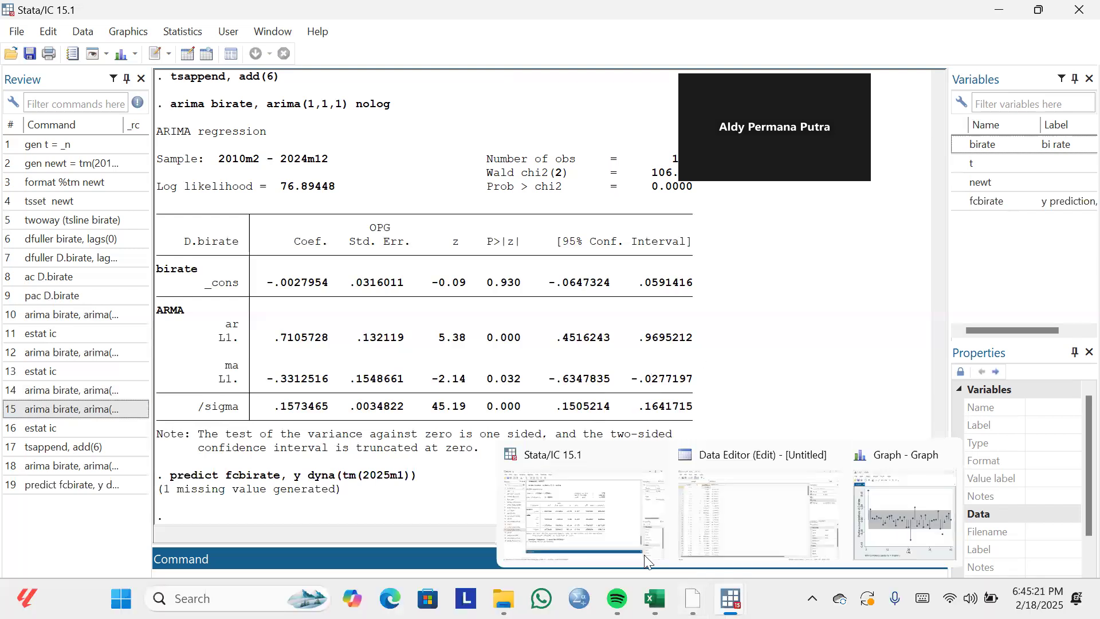
pyautogui.click(792, 516)
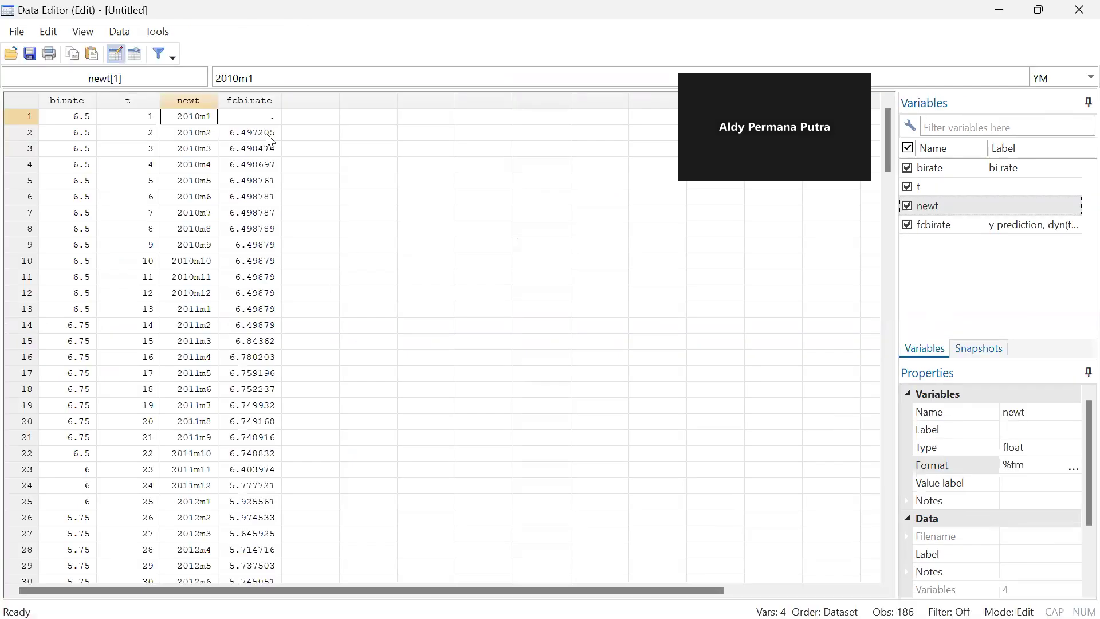
pyautogui.scroll(-1, 277, 338)
pyautogui.scroll(-1, 278, 339)
pyautogui.scroll(-2, 277, 338)
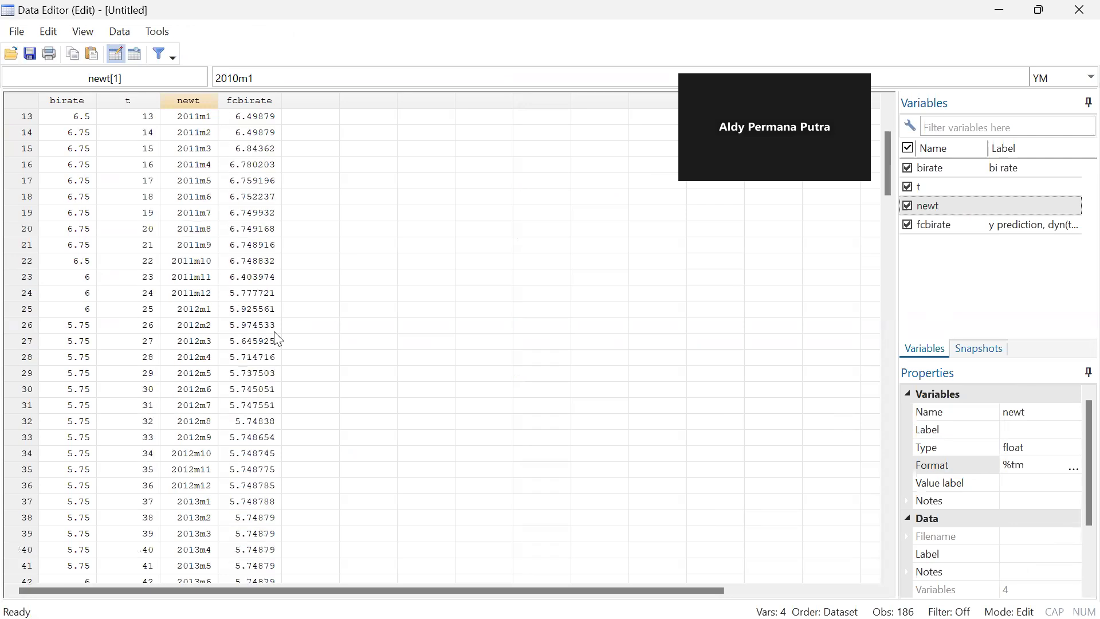
pyautogui.scroll(-20, 277, 339)
pyautogui.scroll(-20, 277, 338)
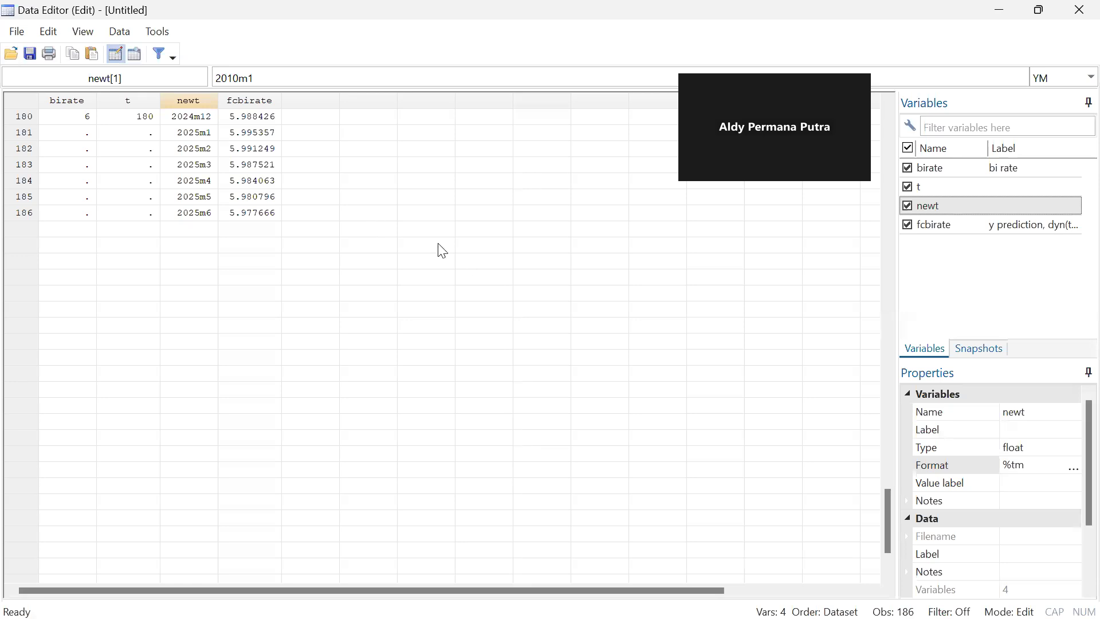
pyautogui.scroll(12, 302, 181)
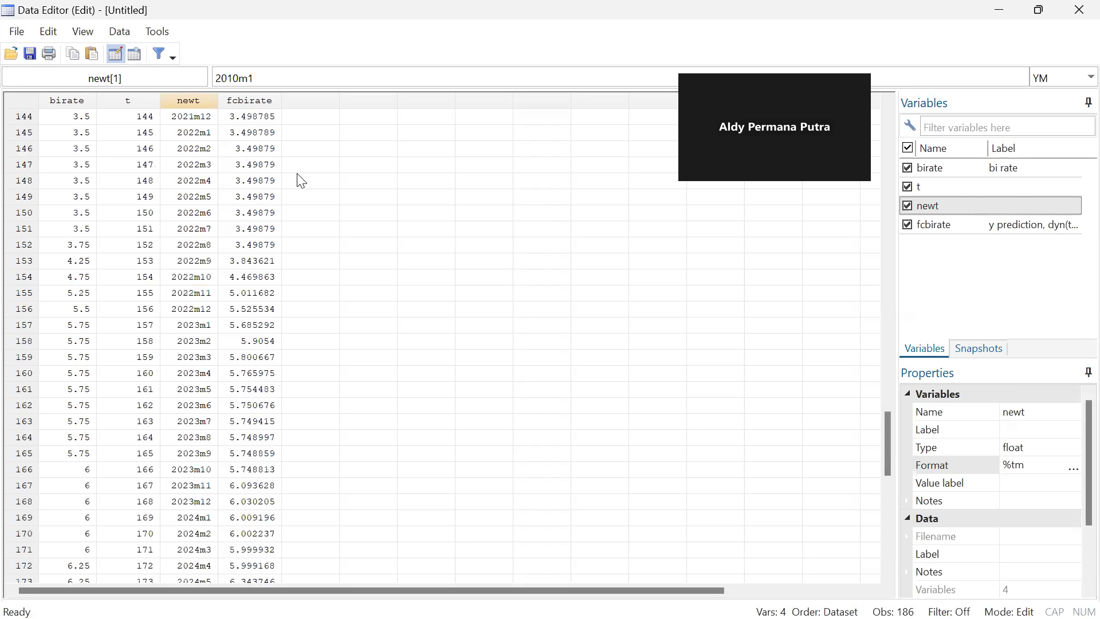
pyautogui.scroll(20, 301, 181)
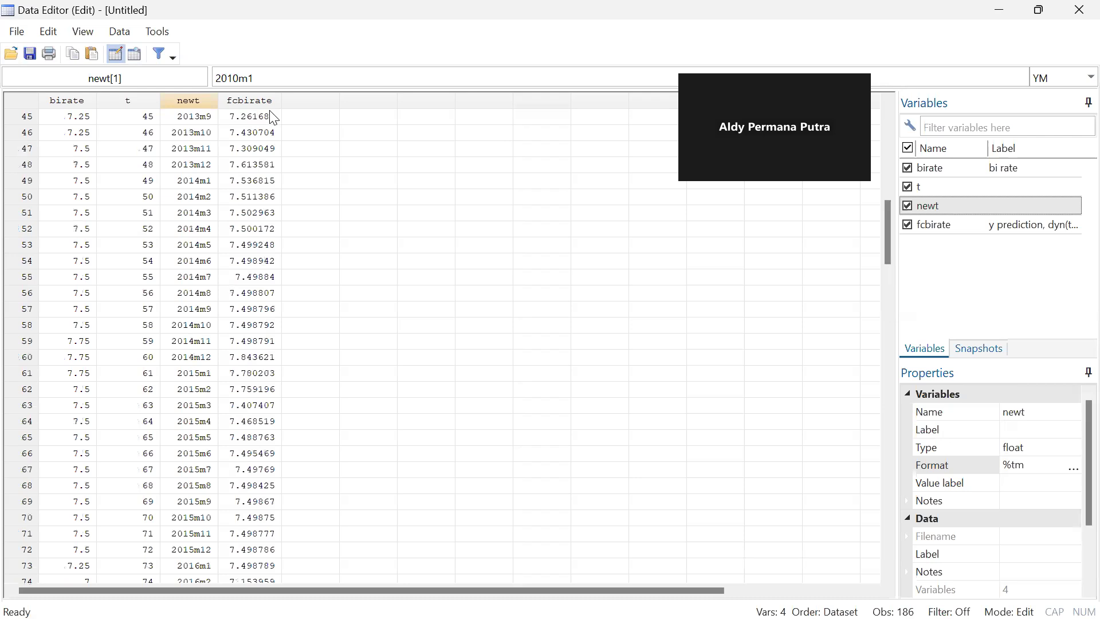
pyautogui.scroll(-9, 282, 309)
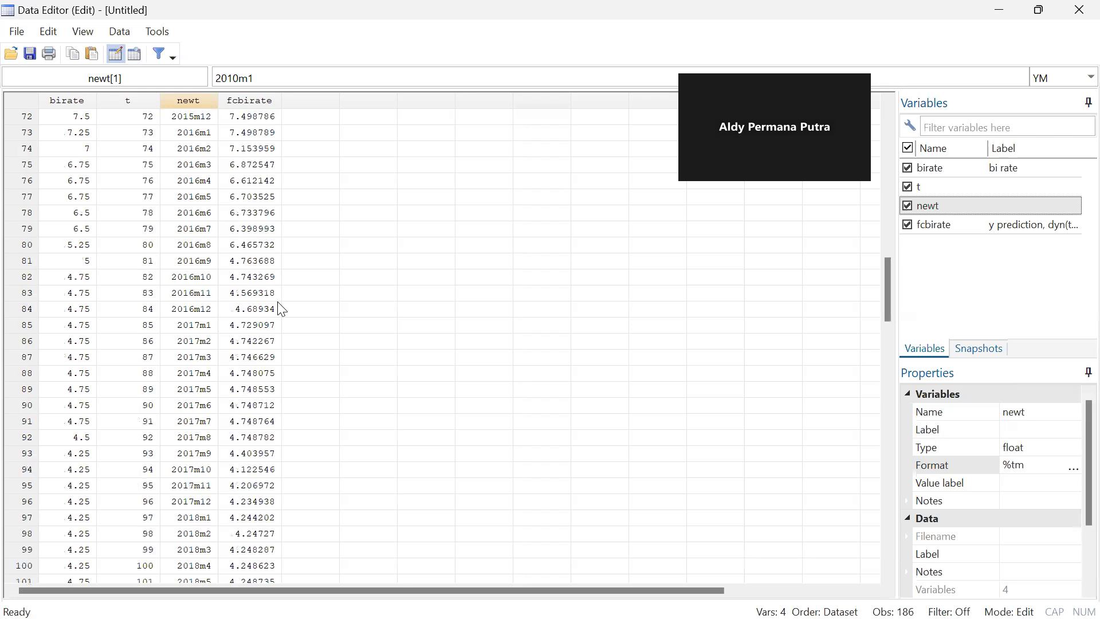
pyautogui.scroll(-8, 282, 309)
pyautogui.scroll(-9, 282, 310)
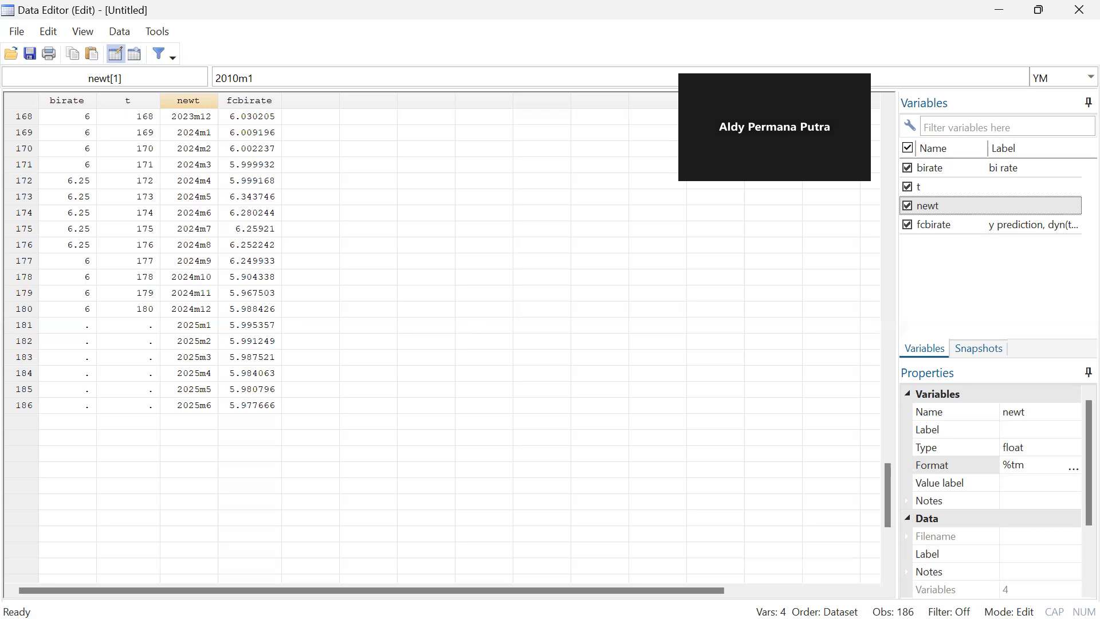
# Step: Add fcbirate as a second line plot to the time-series line plot of birate and draw the combined graph
pyautogui.moveTo(693, 599)
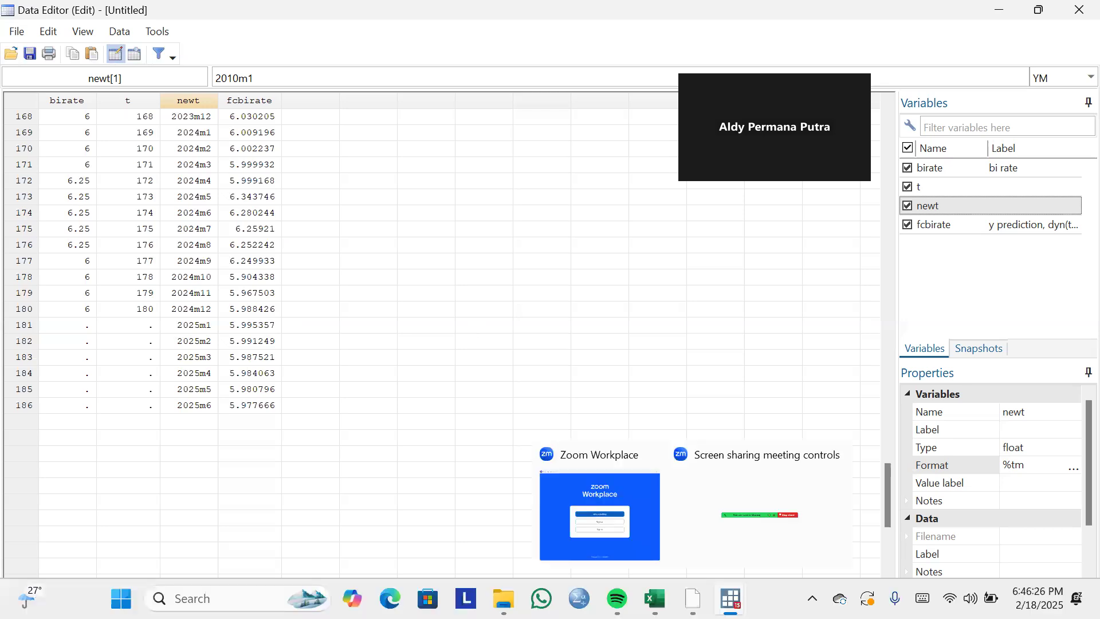
pyautogui.moveTo(731, 598)
pyautogui.click(578, 512)
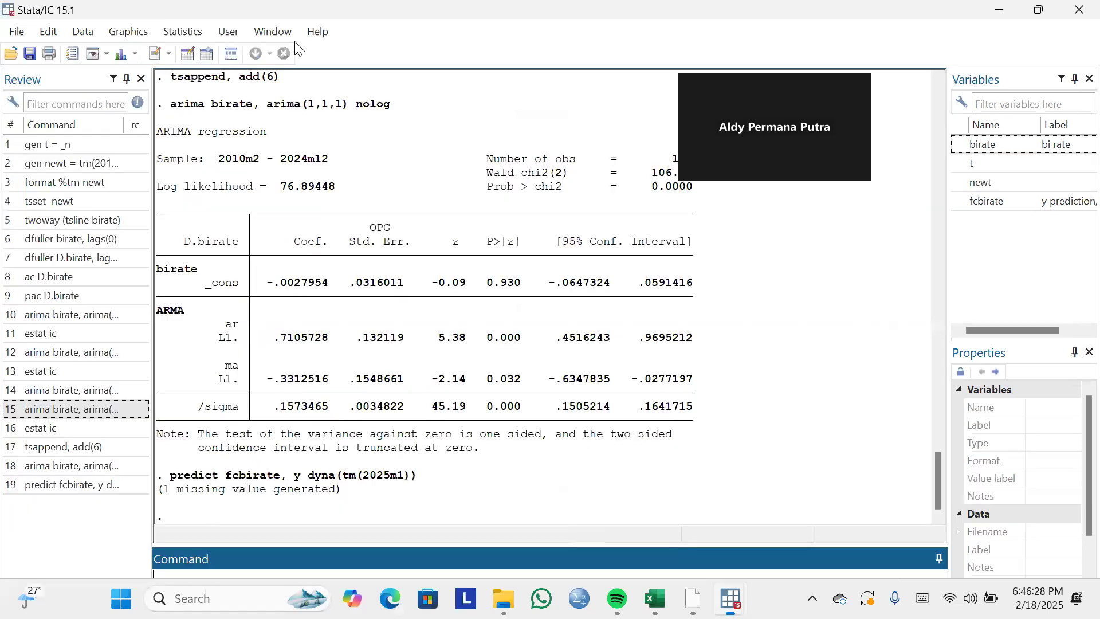
pyautogui.click(183, 32)
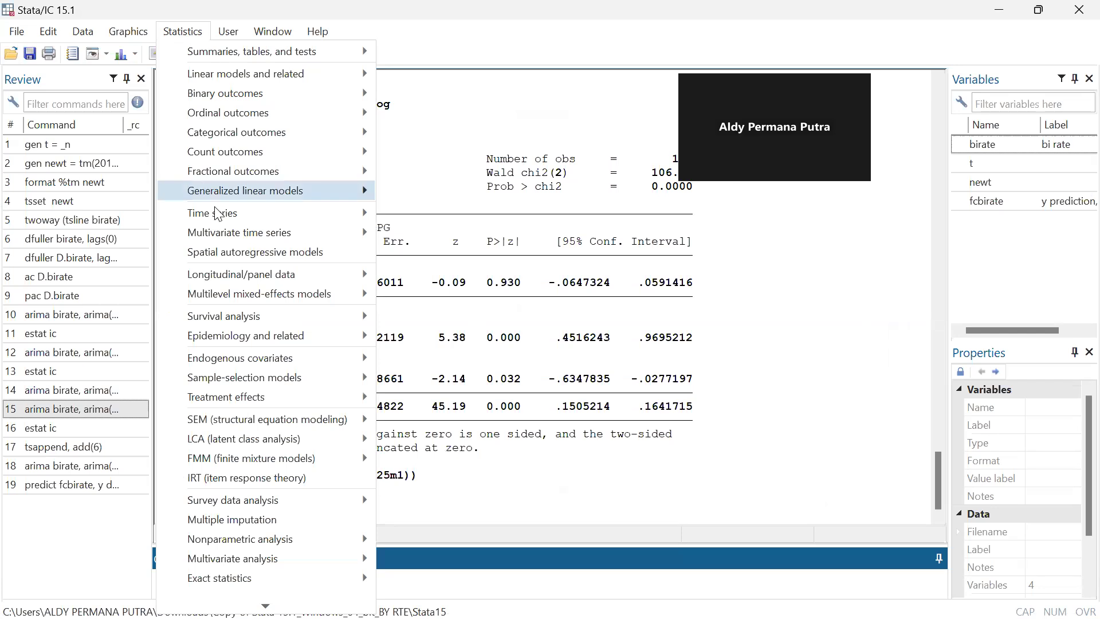
pyautogui.moveTo(218, 214)
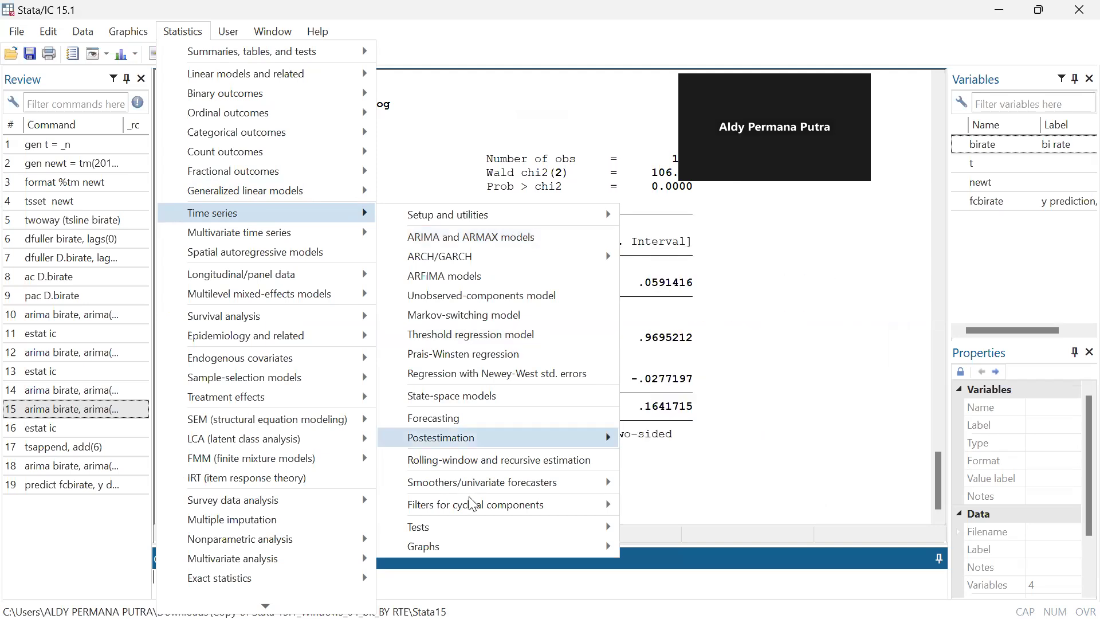
pyautogui.moveTo(471, 503)
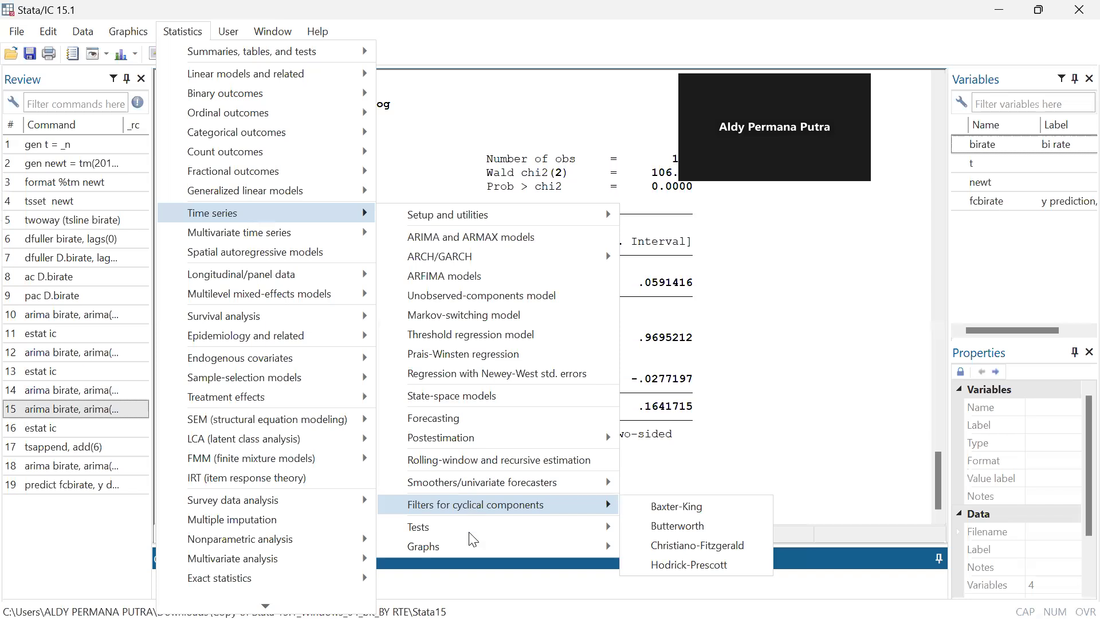
pyautogui.moveTo(468, 542)
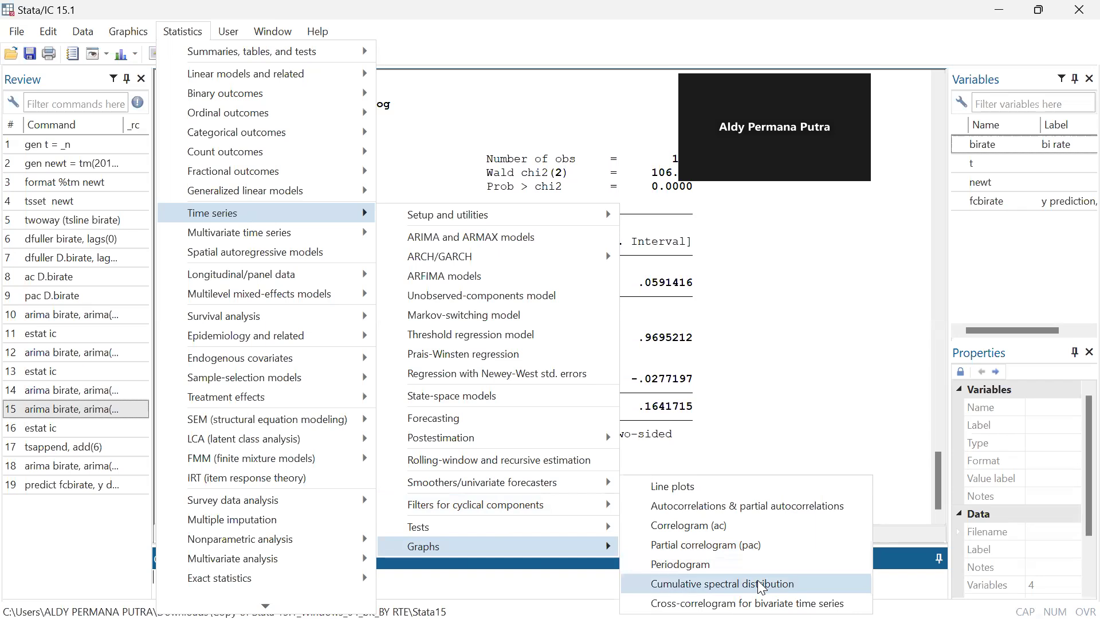
pyautogui.click(731, 487)
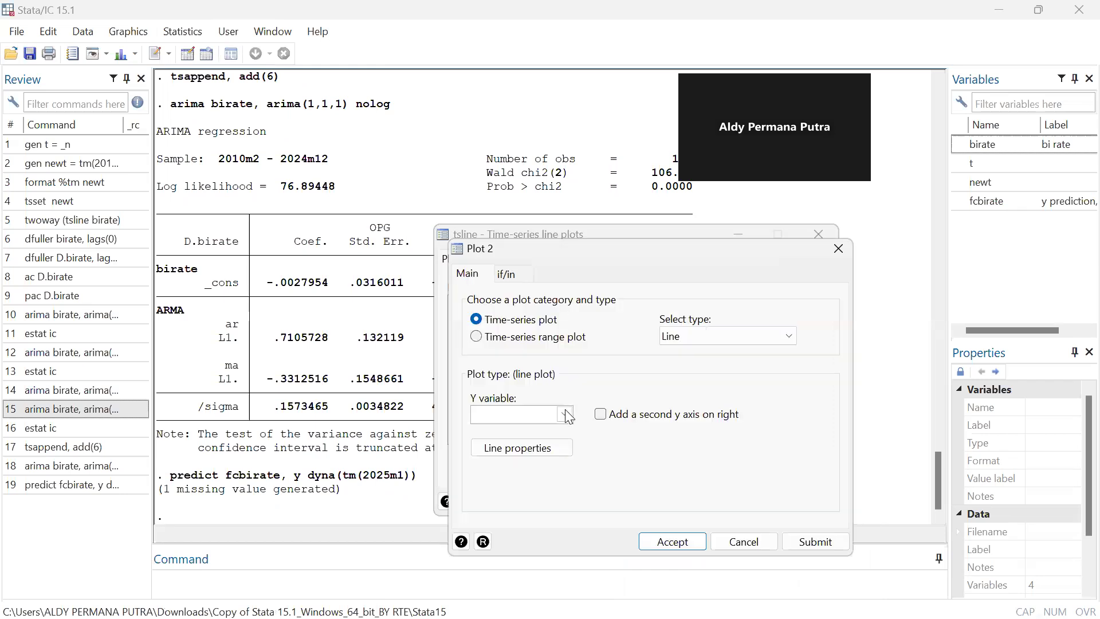
pyautogui.click(564, 414)
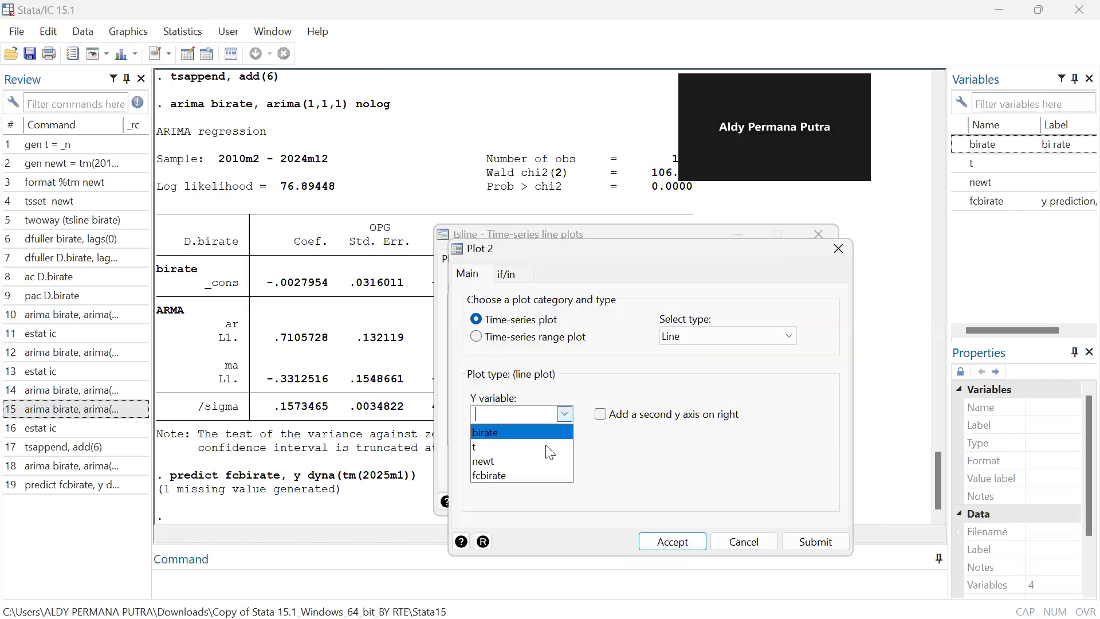
pyautogui.click(520, 474)
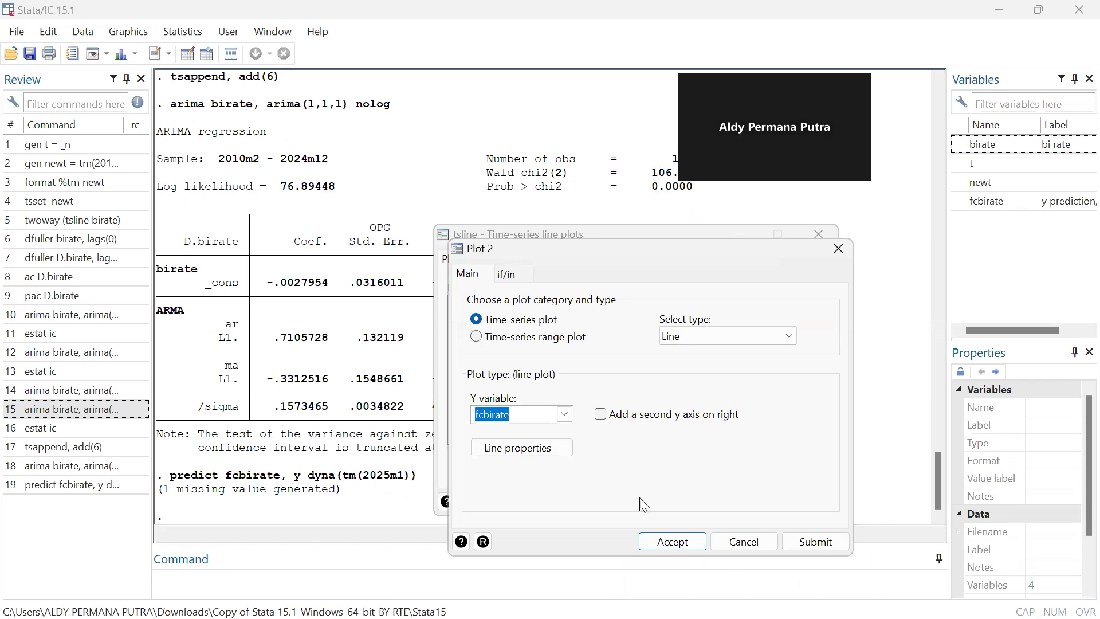
pyautogui.click(673, 542)
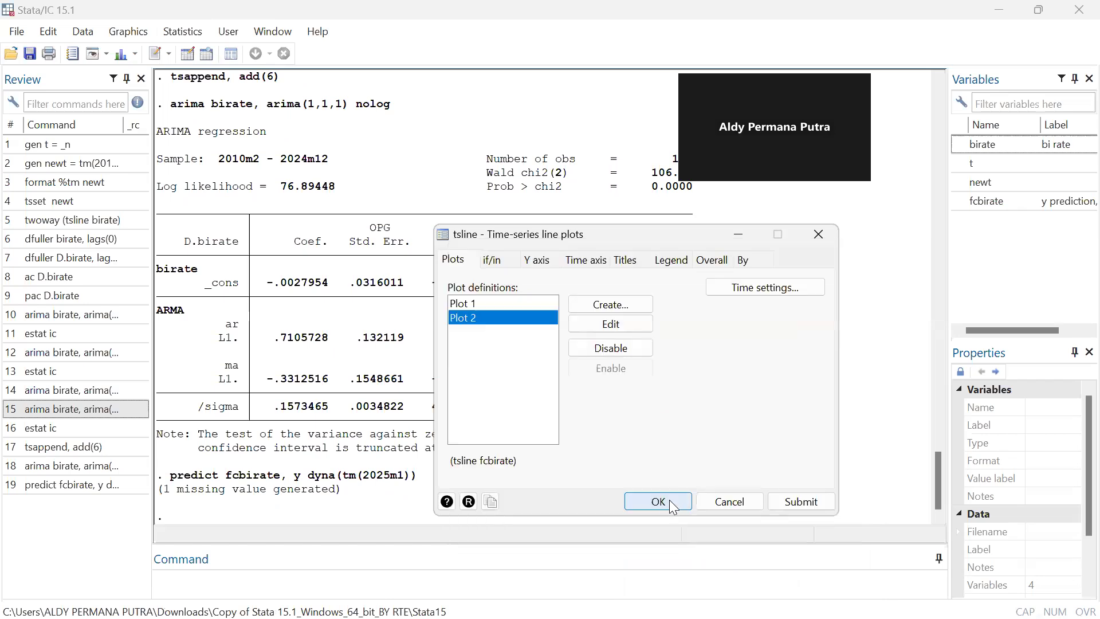
pyautogui.click(671, 502)
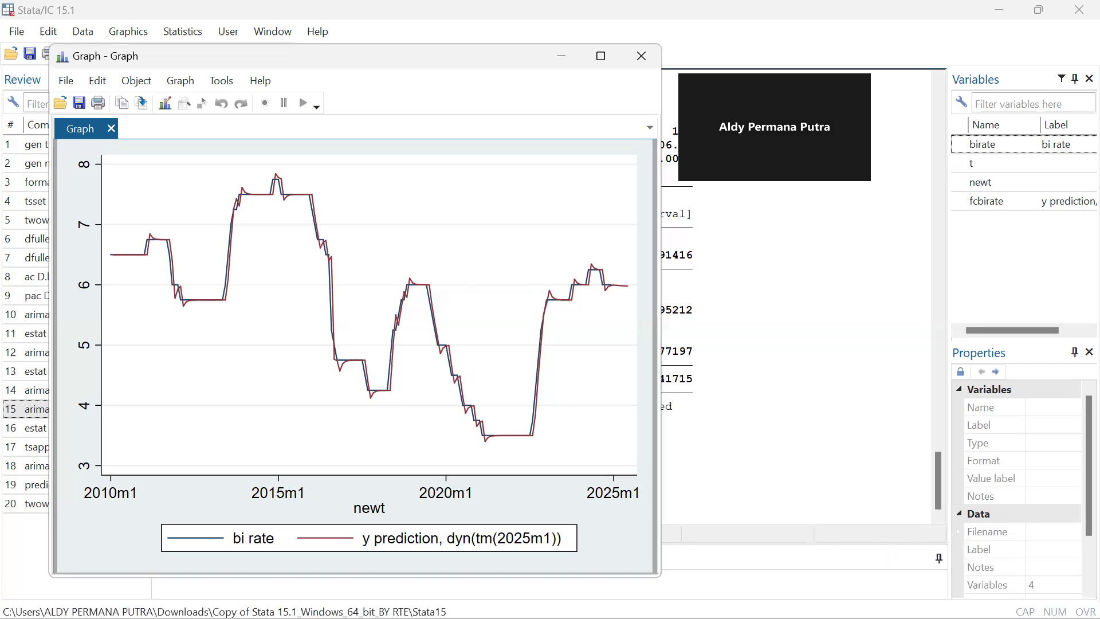
pyautogui.moveTo(731, 598)
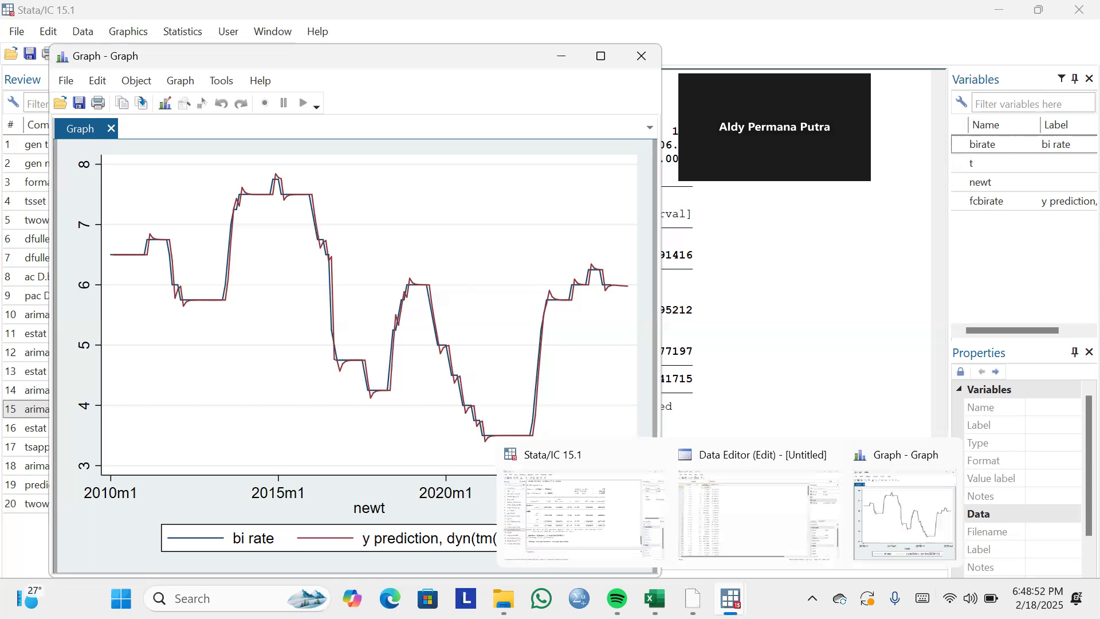